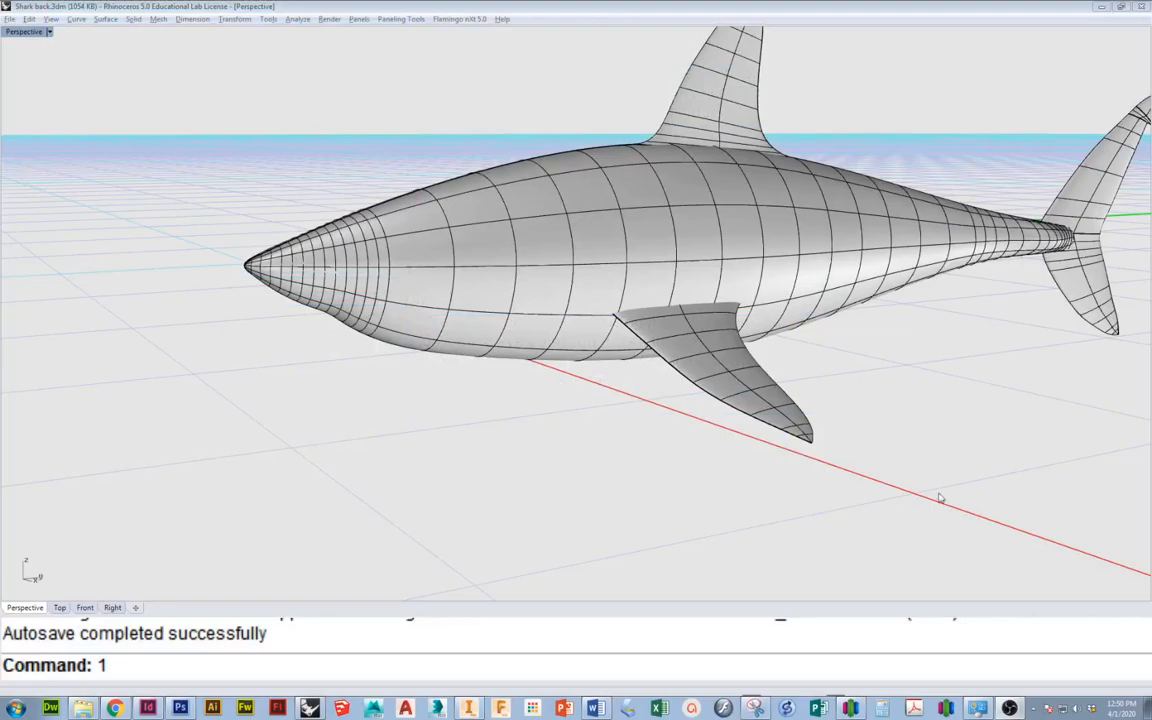
Return to the four-viewport layout and maximize the Right viewport, framing the front half of the shark
right_drag(941, 497, 975, 485)
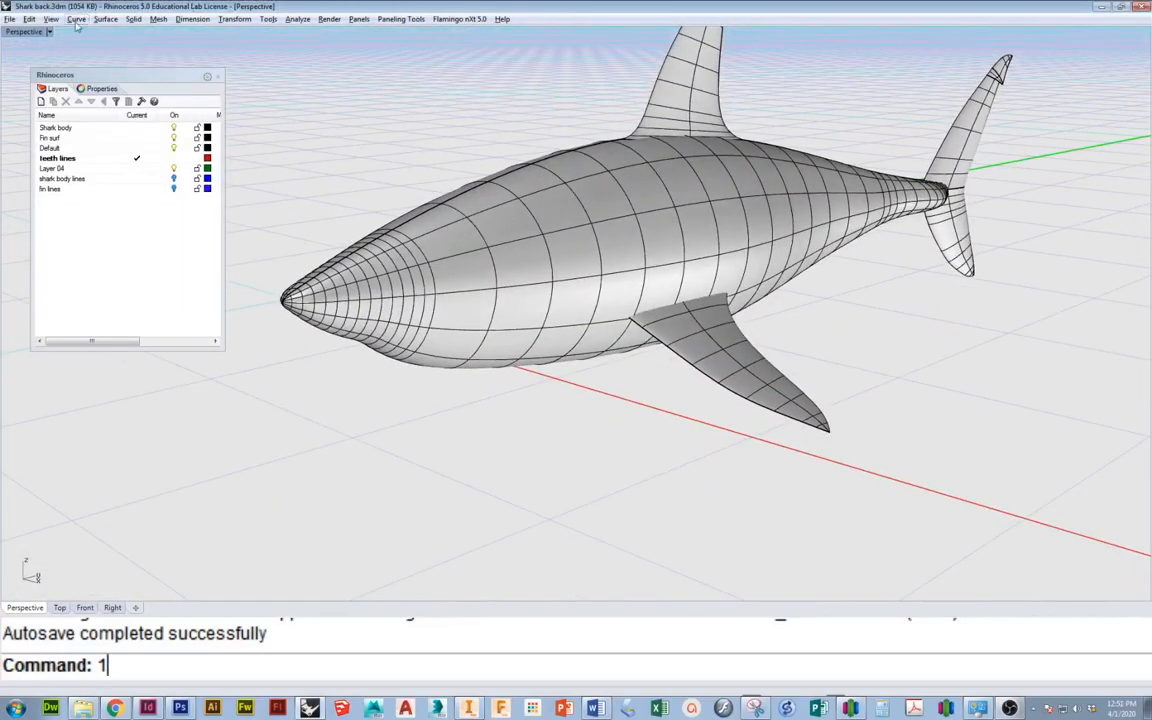
double_click(25, 32)
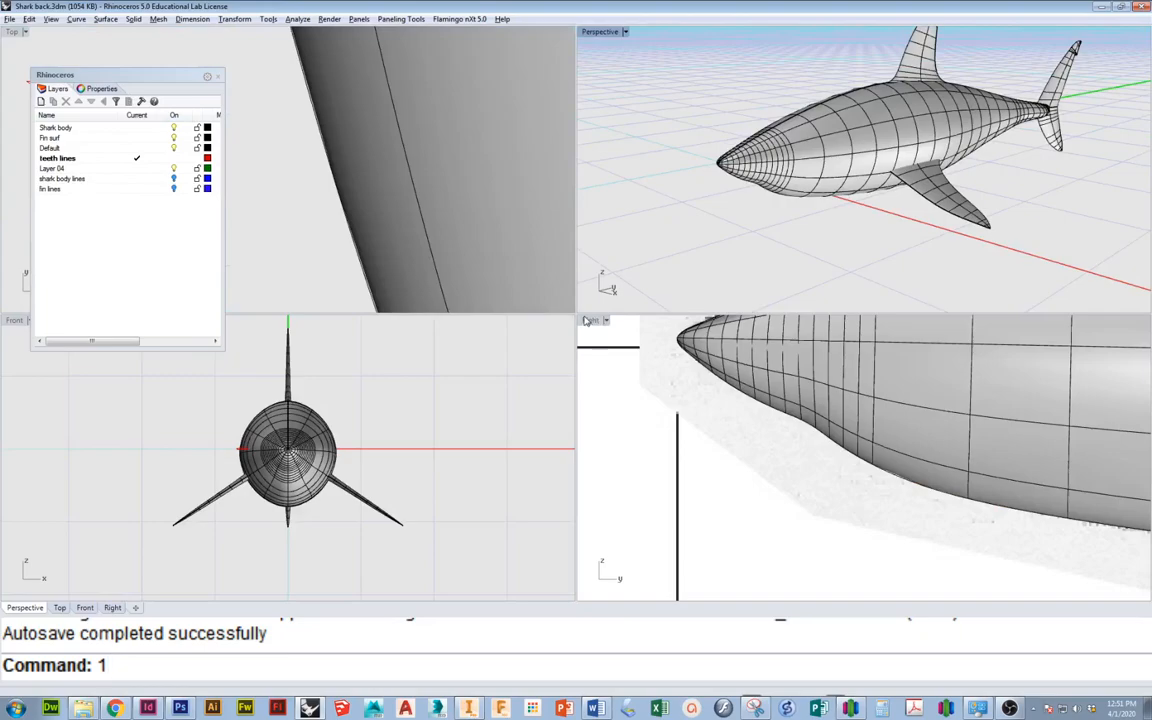
double_click(586, 322)
scroll(602, 349, down, 13)
right_drag(632, 321, 618, 355)
scroll(640, 370, up, 6)
scroll(618, 355, down, 3)
right_drag(689, 339, 699, 292)
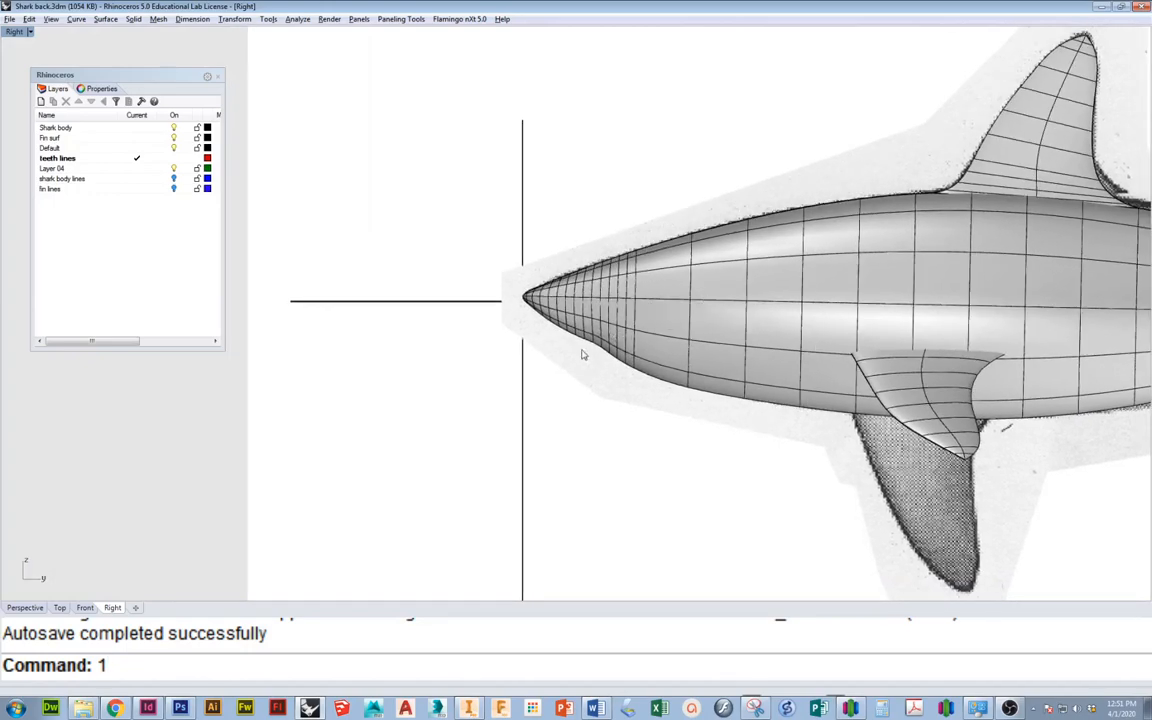
right_drag(664, 368, 656, 373)
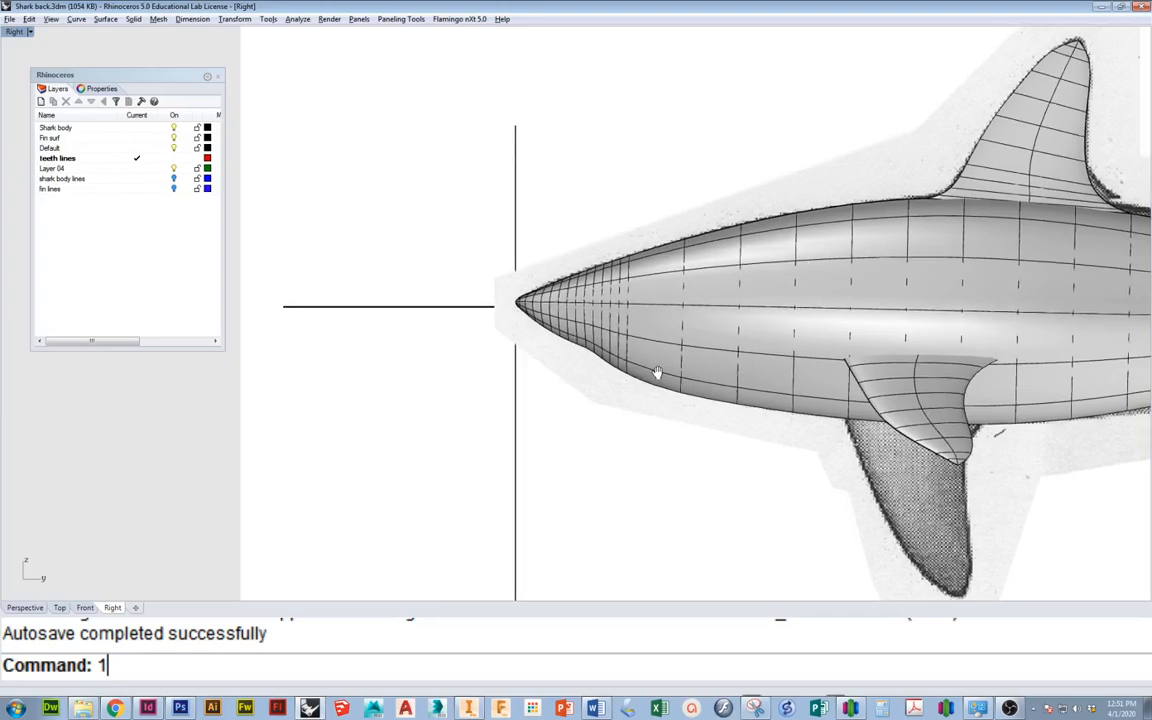
Set the Right viewport's display mode to Wireframe, with the reference image of the shark's head in close view
key(BackSpace)
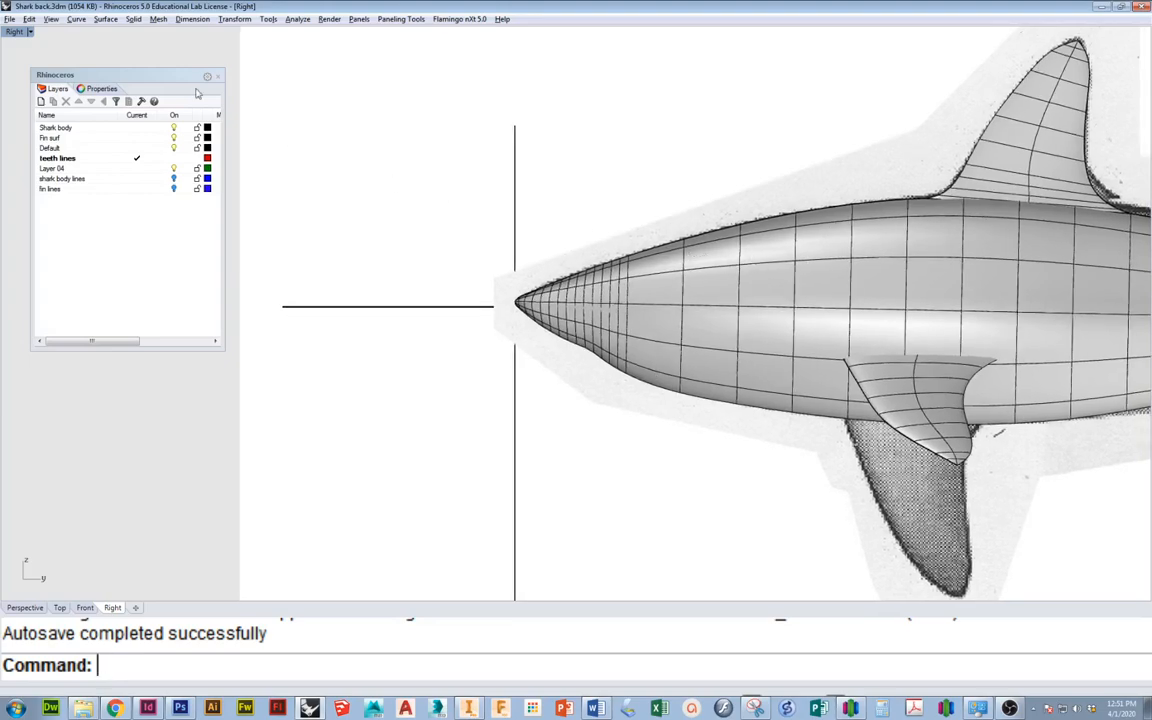
click(15, 32)
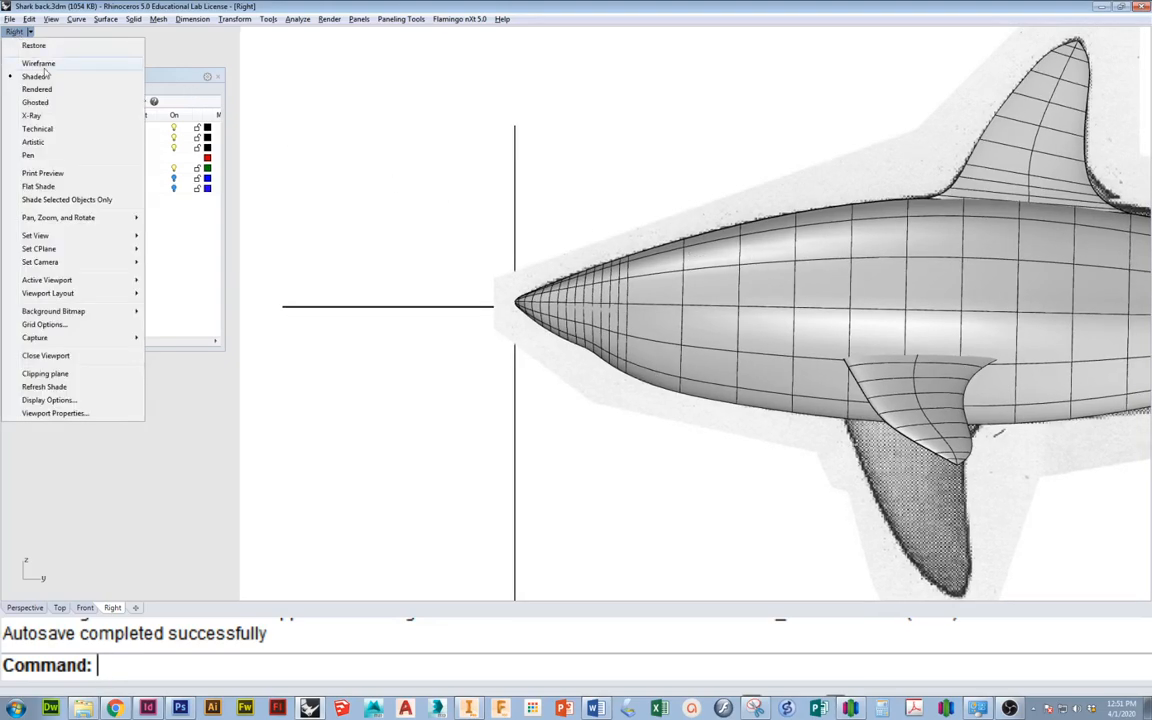
click(38, 63)
scroll(636, 317, up, 5)
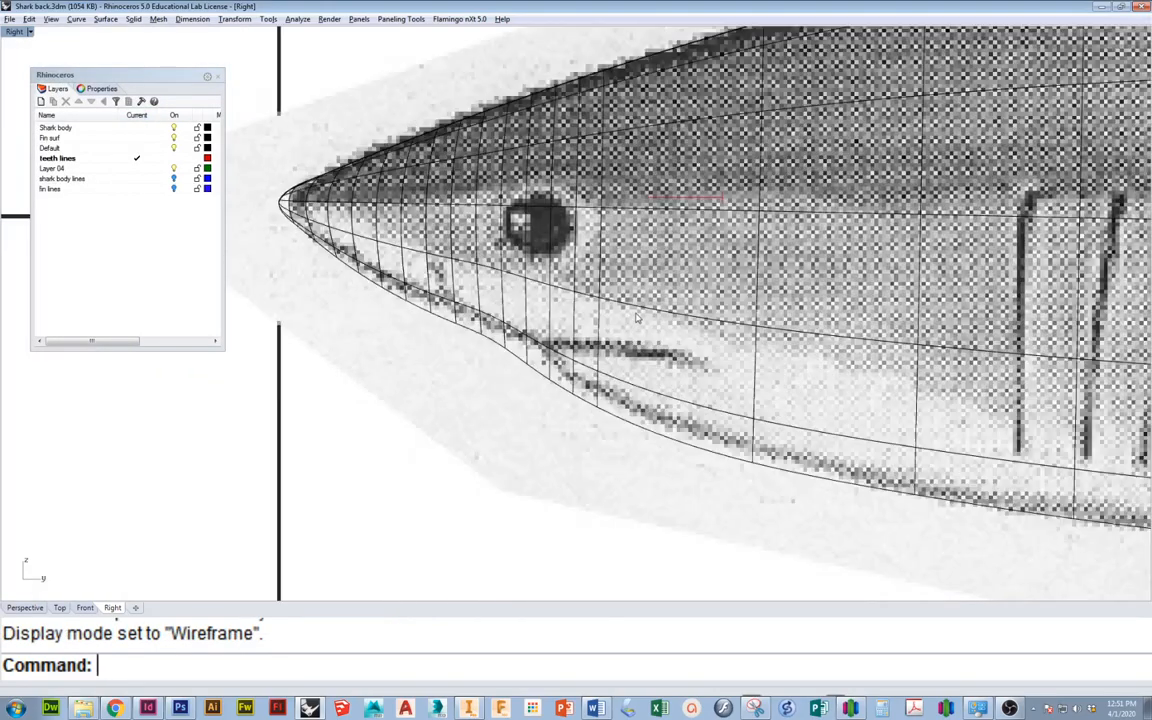
Draw a three-point interpolated curve for the upper lip, arching from below the snout to just behind the mouth line
right_drag(636, 317, 632, 283)
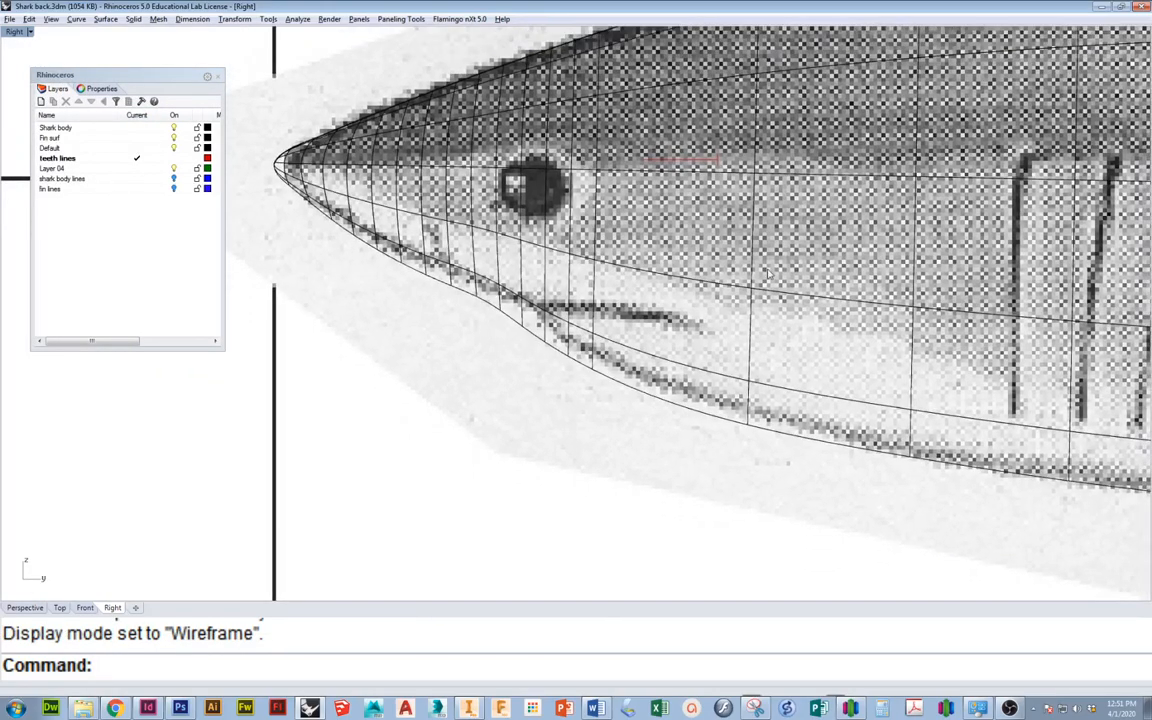
right_drag(715, 283, 709, 270)
right_drag(607, 305, 587, 280)
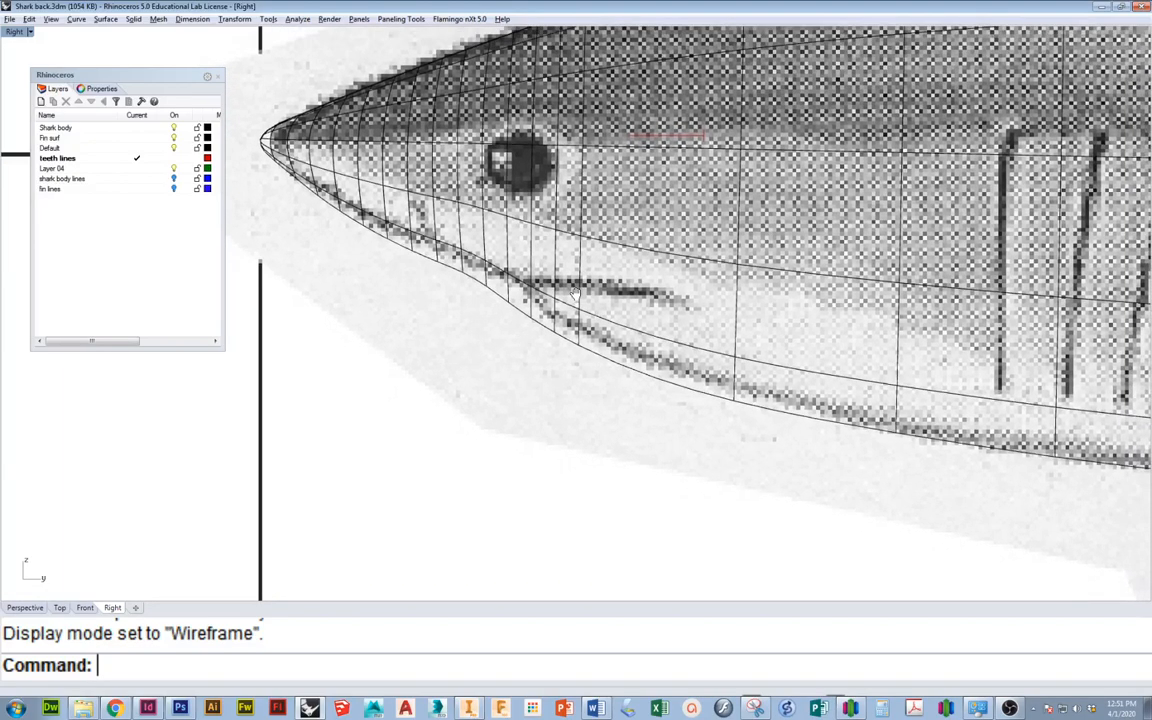
scroll(587, 280, down, 3)
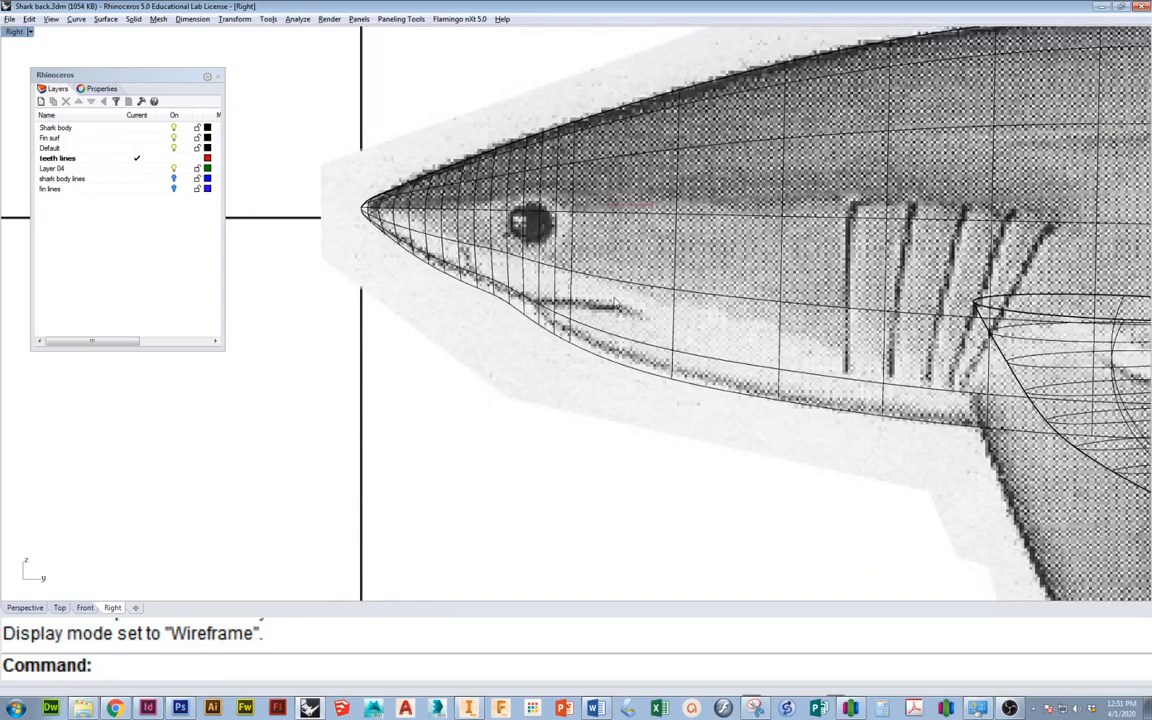
click(76, 19)
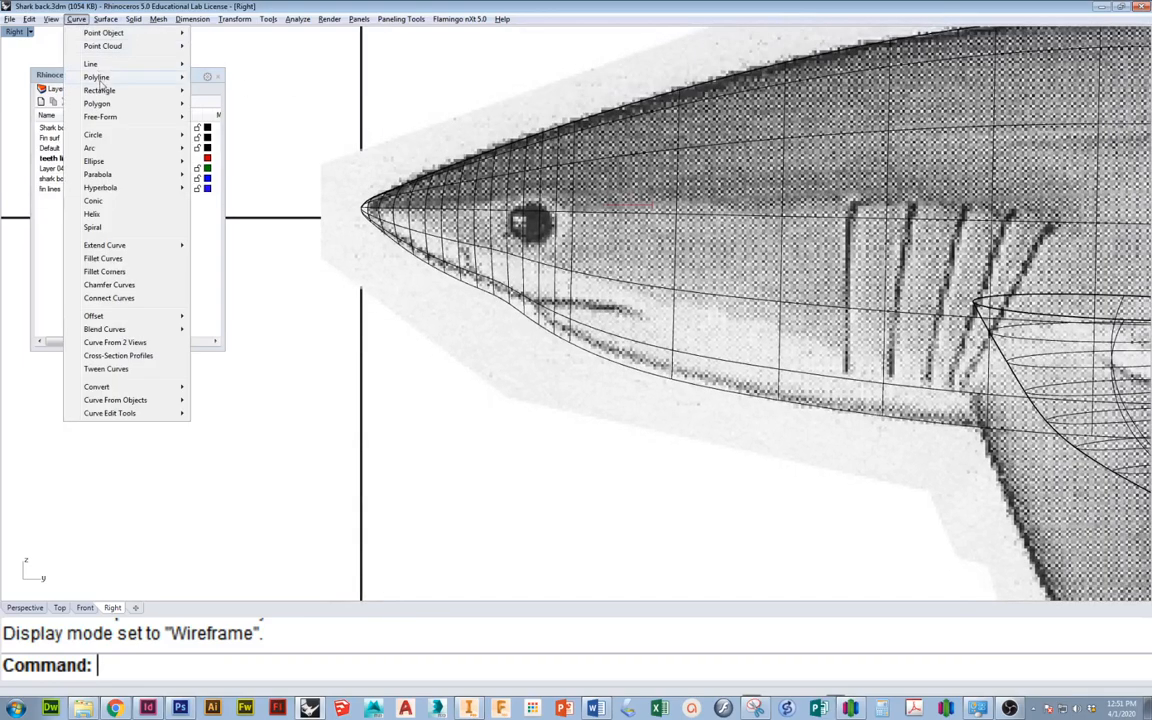
click(205, 130)
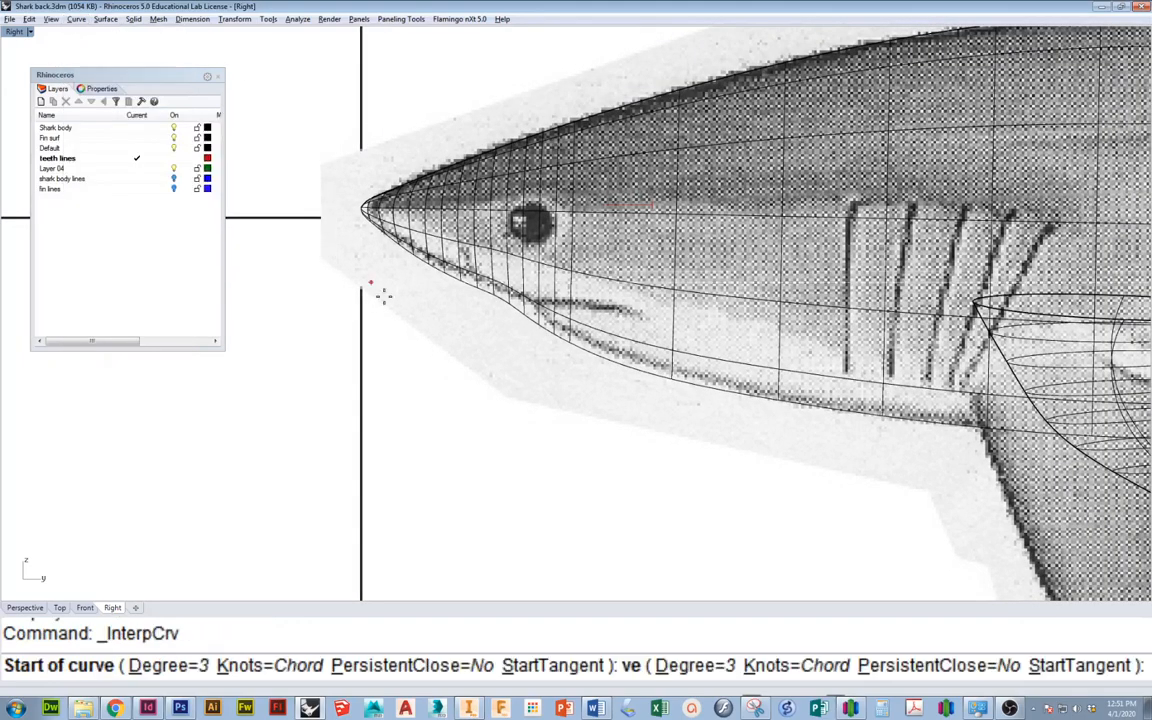
click(464, 309)
click(565, 289)
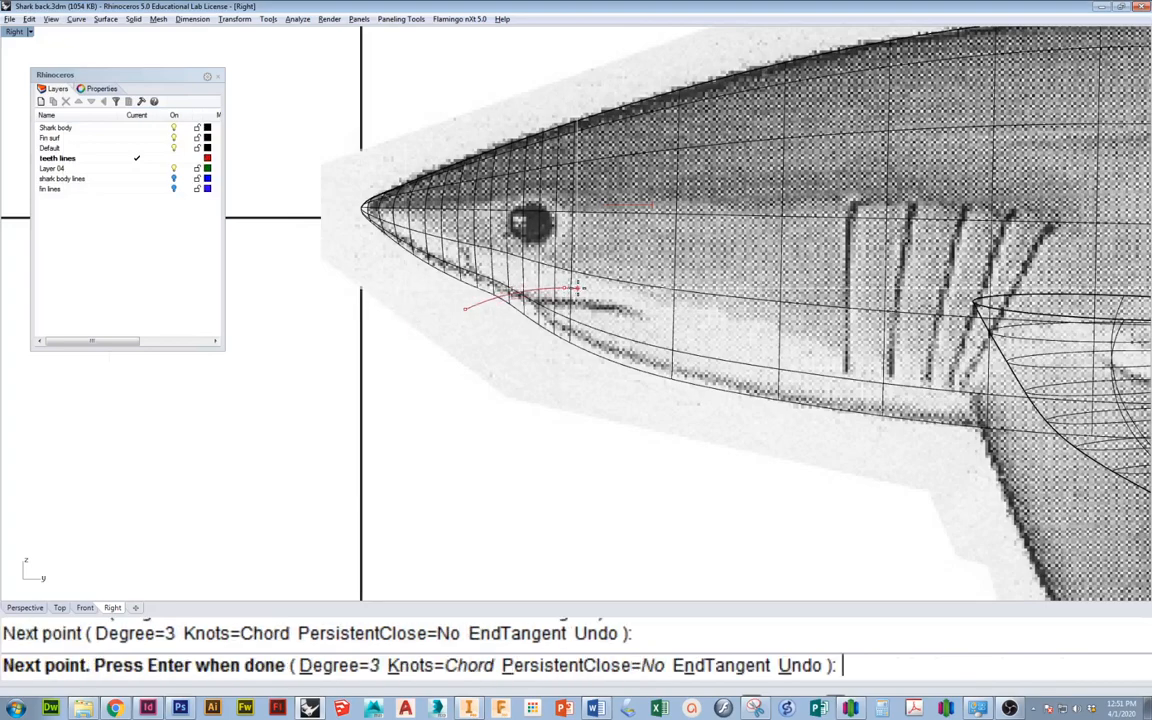
click(672, 313)
key(Return)
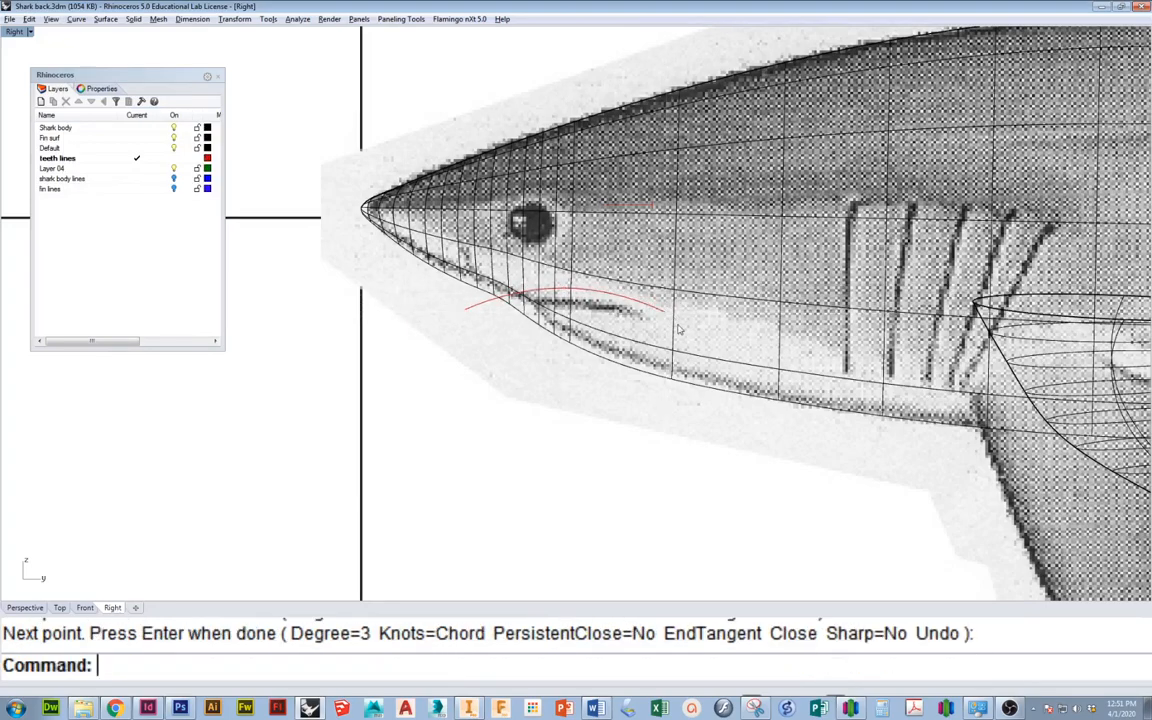
Draw a three-point interpolated curve for the lower lip, from the upper curve's rear end to just below the jaw
key(Return)
click(666, 315)
click(562, 300)
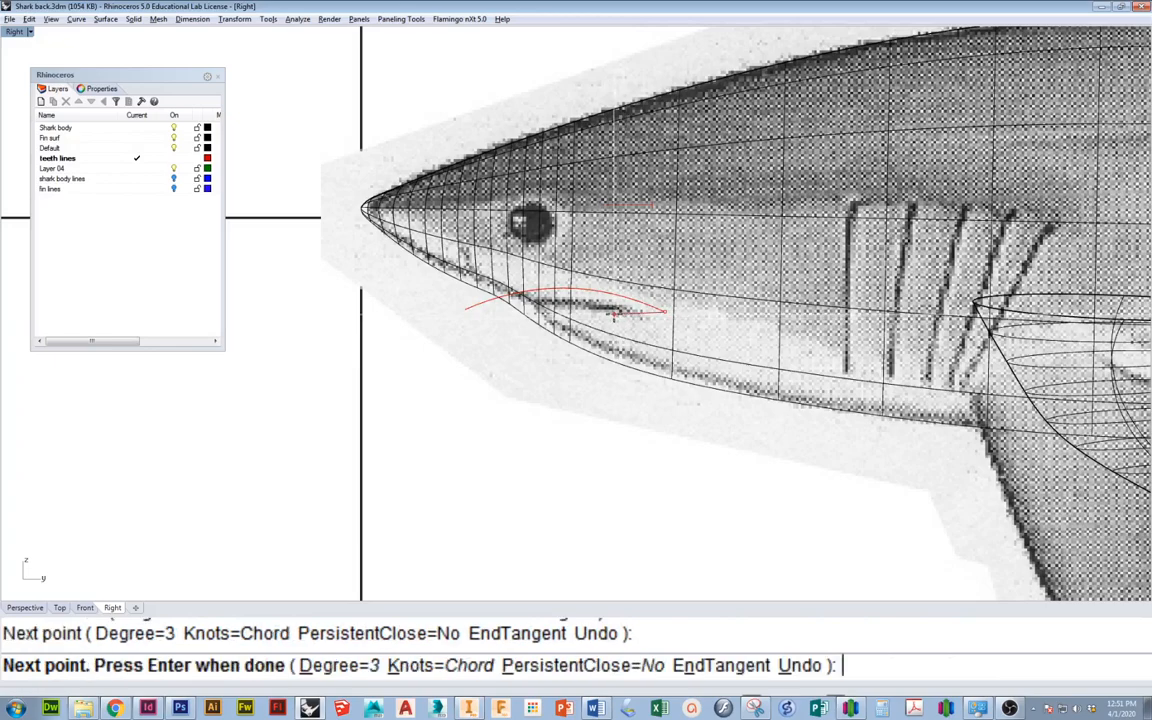
click(534, 343)
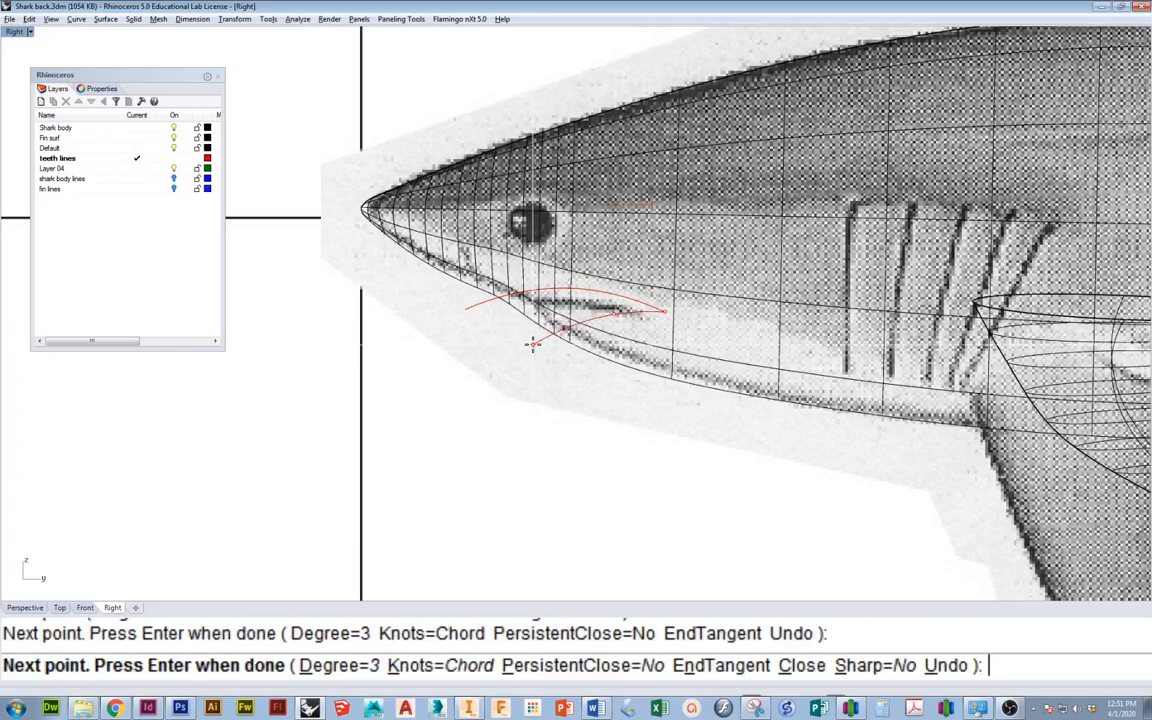
key(Return)
Join the upper and lower lip curves into one open curve
text(k)
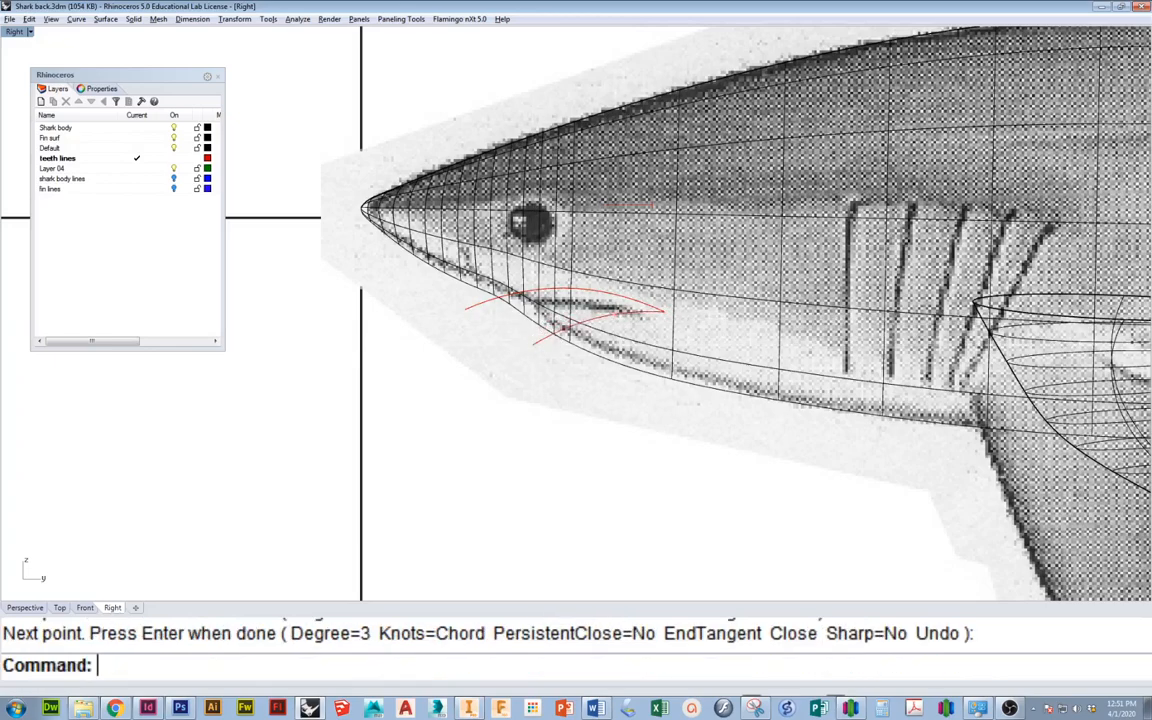
text(oin)
key(Return)
click(552, 341)
click(500, 303)
key(Return)
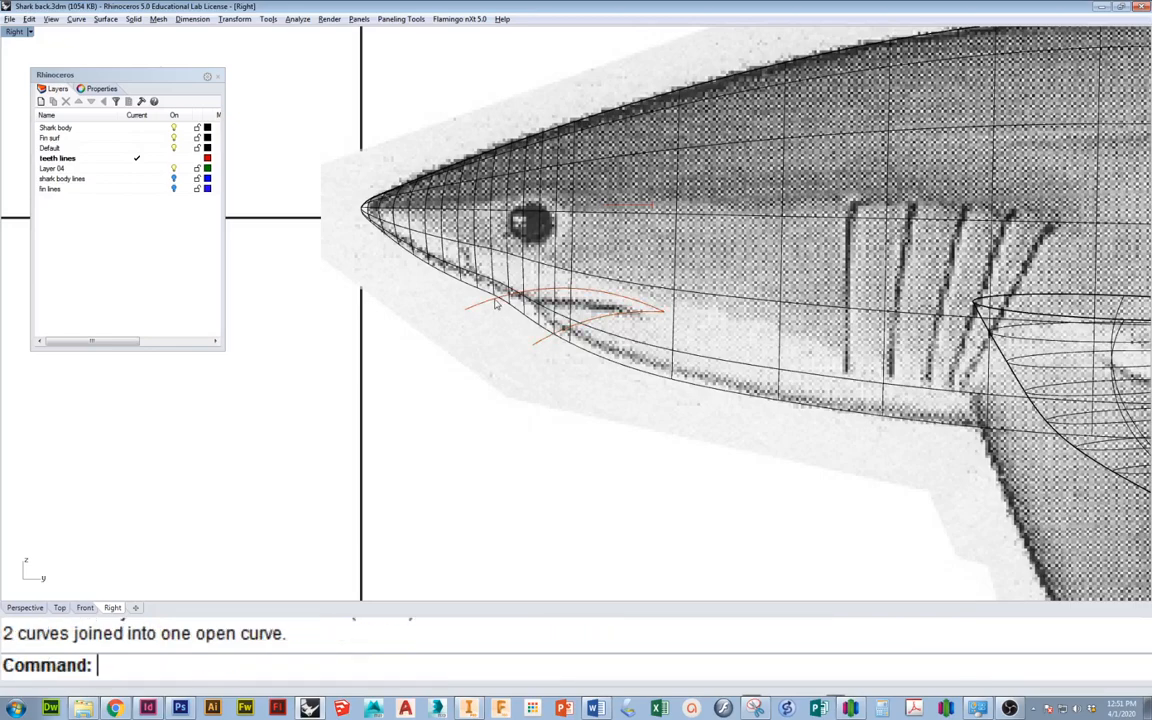
Split the shark body surface using the joined mouth curve as the cutting object
click(30, 20)
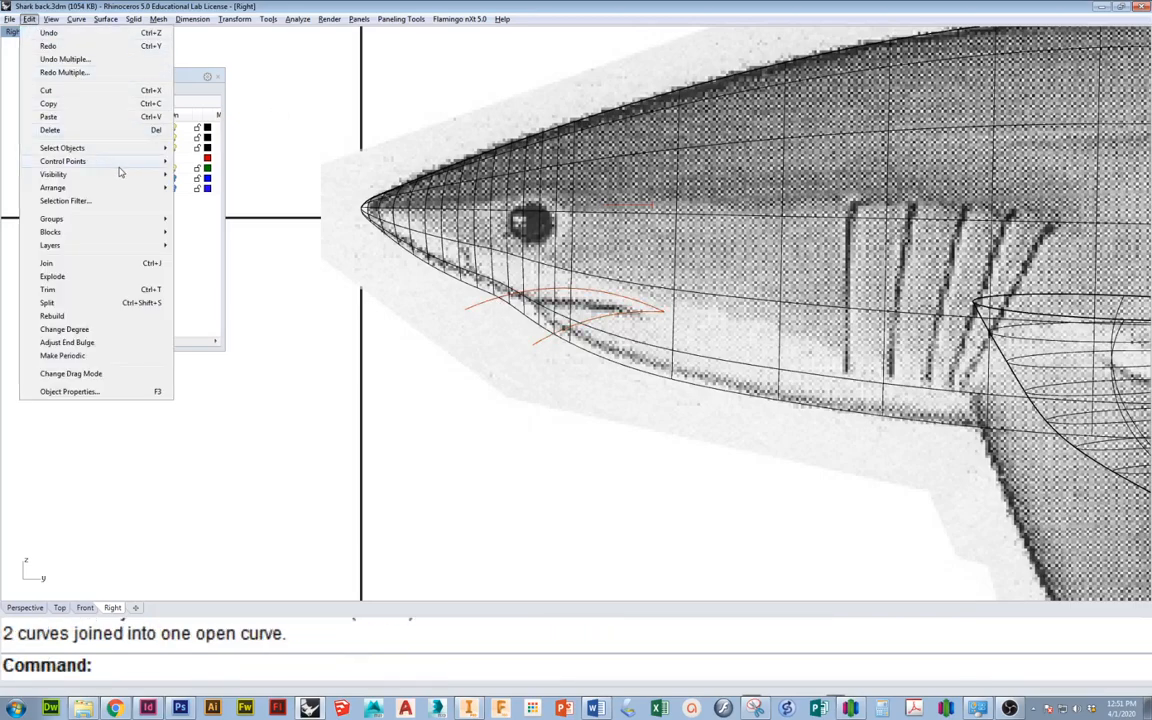
click(50, 300)
click(525, 238)
key(Return)
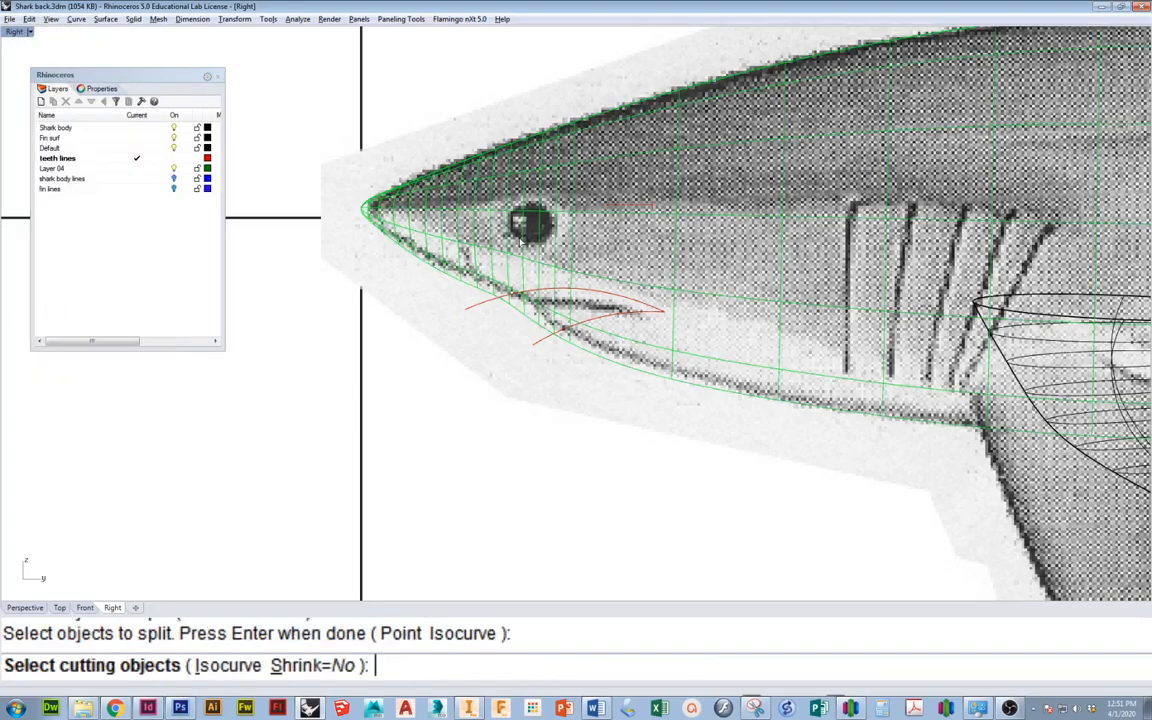
click(478, 306)
key(Return)
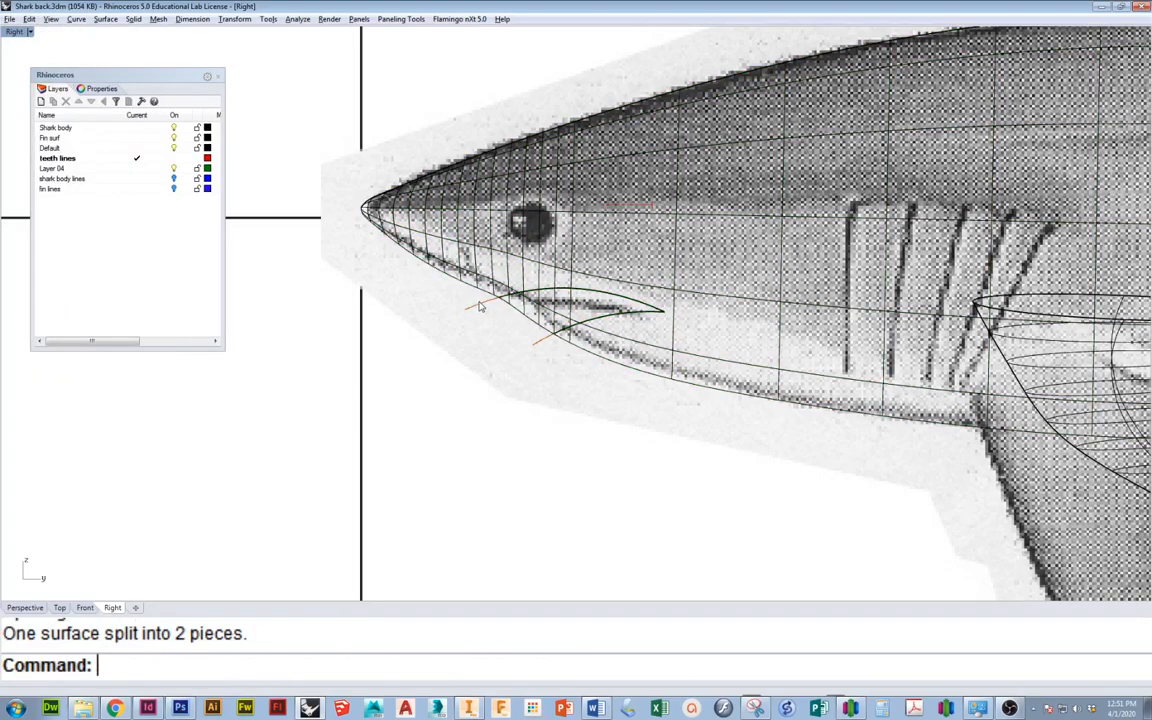
Delete the split-off surface piece inside the mouth and show the shark in a maximized Perspective viewport
click(541, 304)
key(Delete)
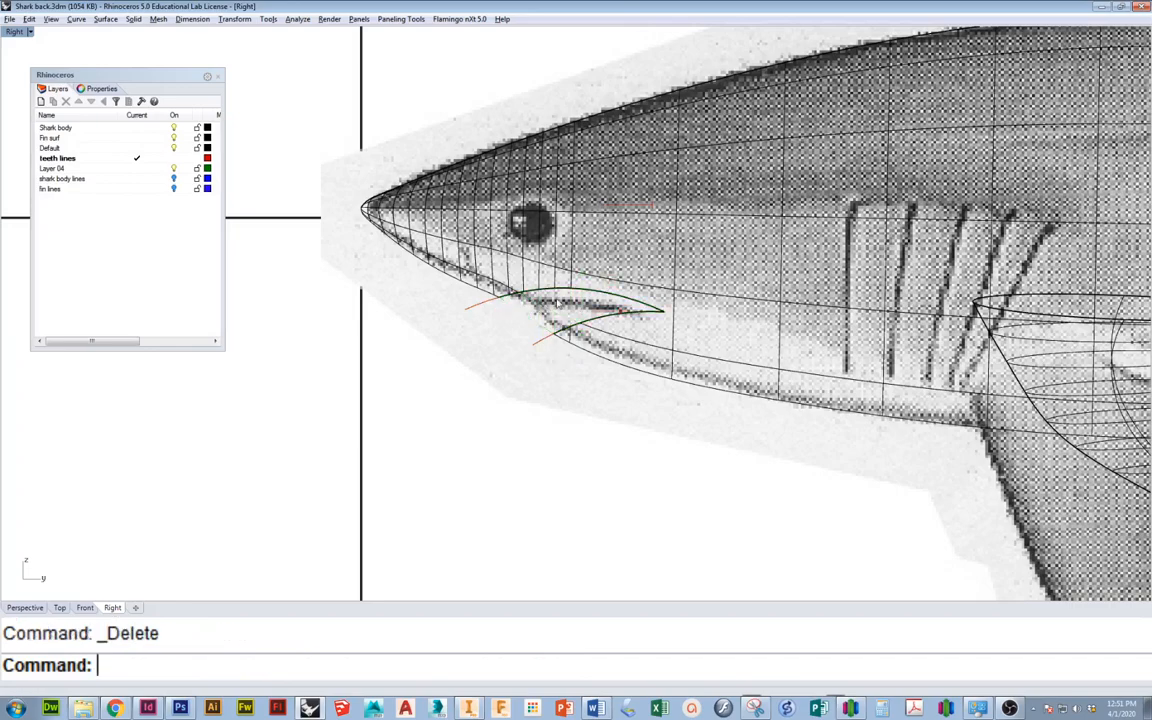
double_click(14, 32)
right_drag(630, 48, 733, 65)
double_click(614, 36)
right_drag(614, 38, 629, 147)
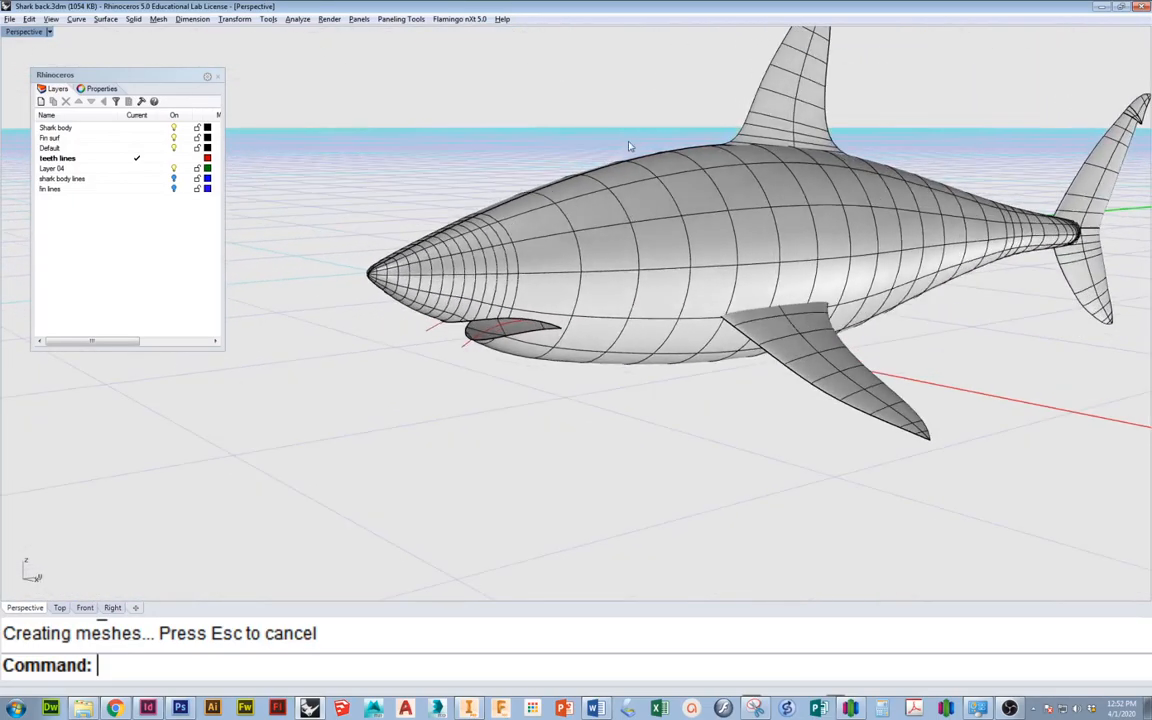
Duplicate the border of the shark body surface with DupBorder to get the mouth opening's edge curve
text(Du)
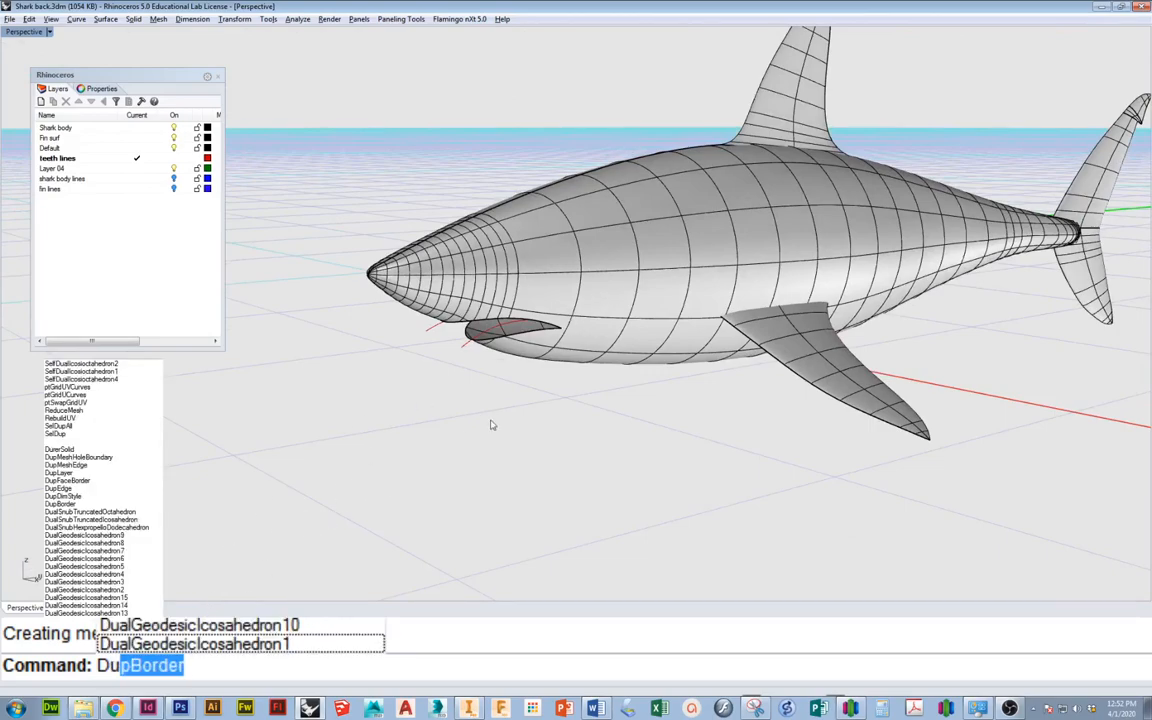
key(Return)
click(585, 340)
key(Return)
click(585, 449)
right_drag(621, 395, 575, 395)
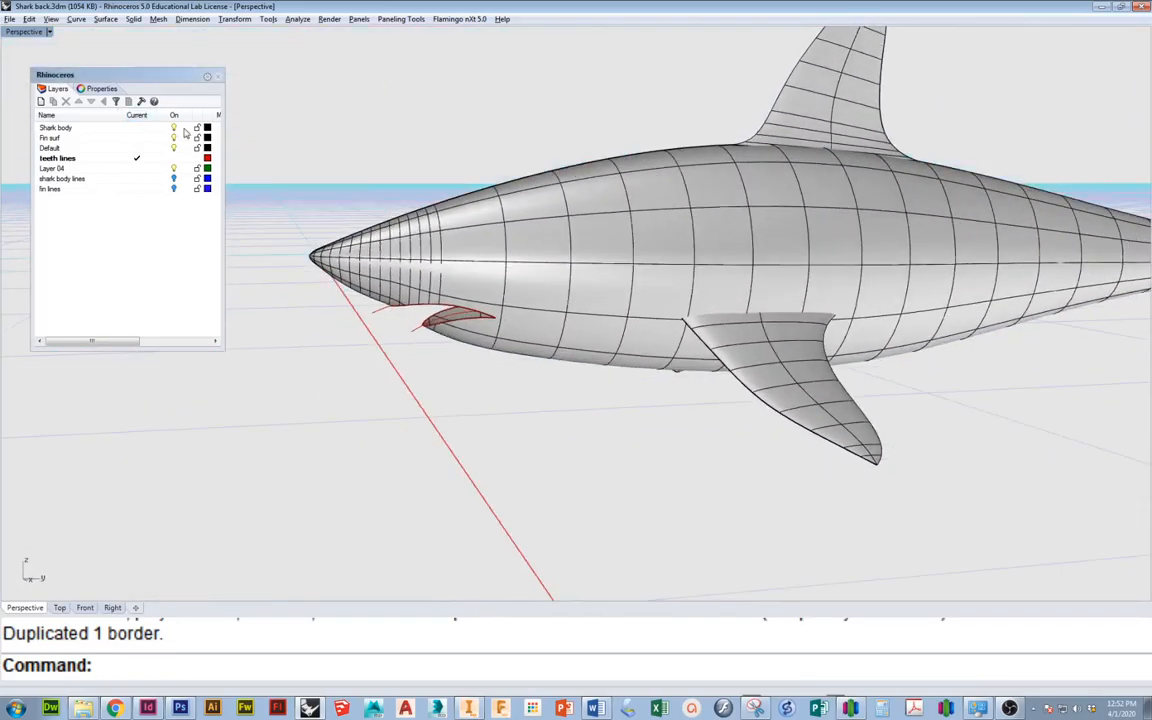
Turn off the Shark body layer and delete the ellipse at the base of the tooth profile
click(174, 128)
right_drag(419, 231, 661, 137)
scroll(657, 262, up, 9)
text(X)
key(Return)
click(679, 250)
key(Return)
click(679, 252)
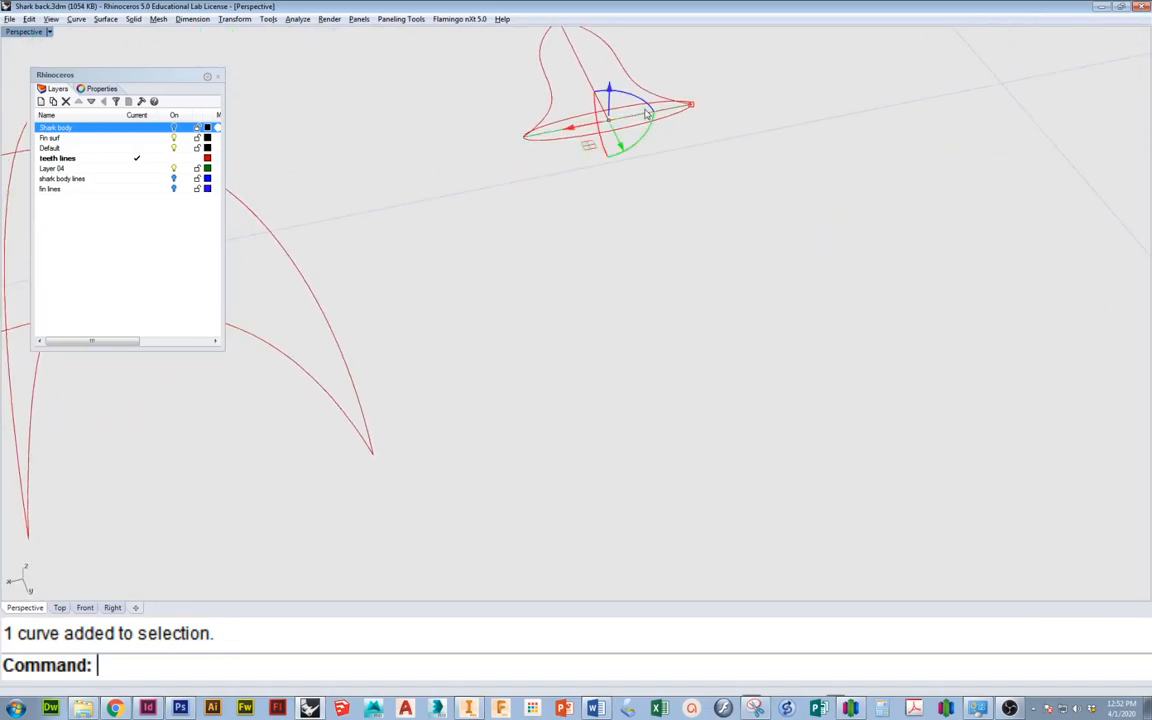
click(646, 110)
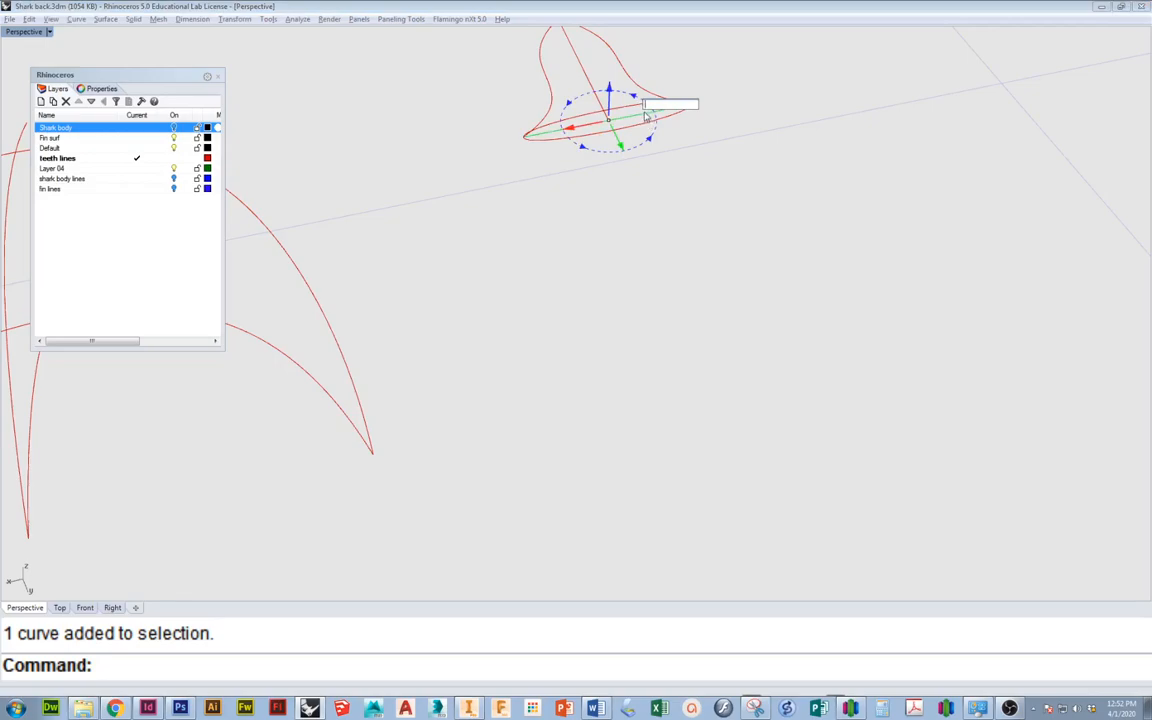
key(Escape)
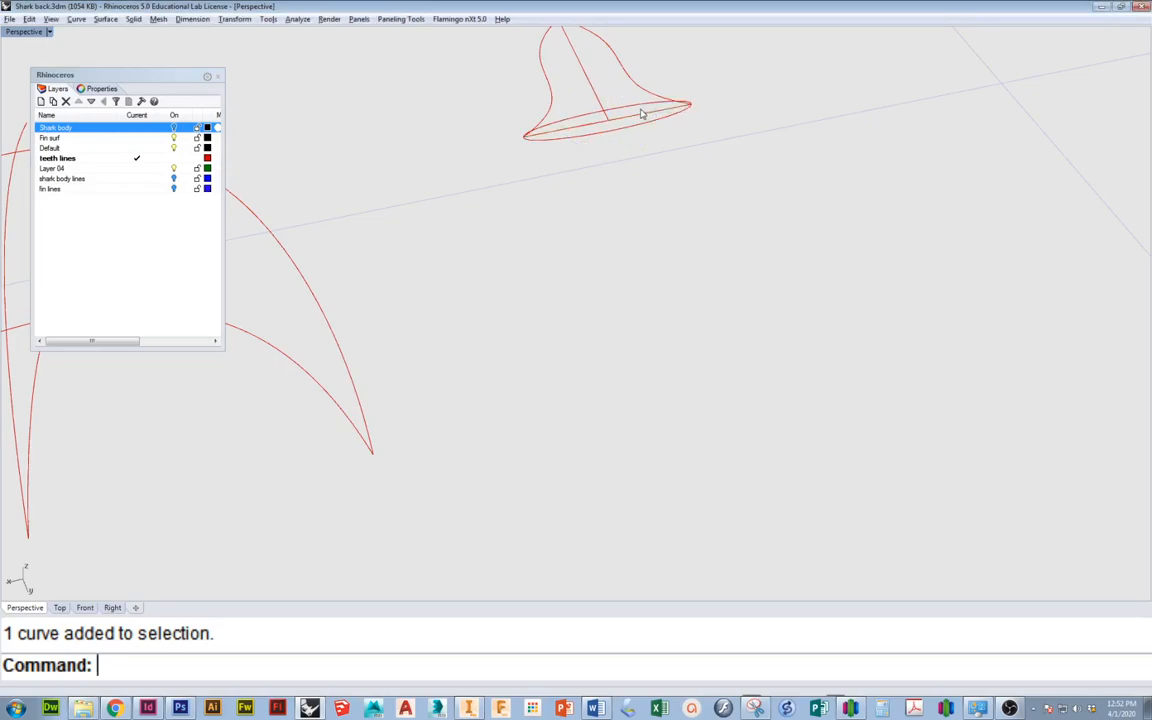
key(Delete)
Examine the tooth profile's side curves, center line and base line from several angles
right_drag(641, 111, 692, 131)
scroll(643, 275, up, 4)
click(651, 254)
key(Escape)
right_drag(589, 260, 643, 252)
click(656, 207)
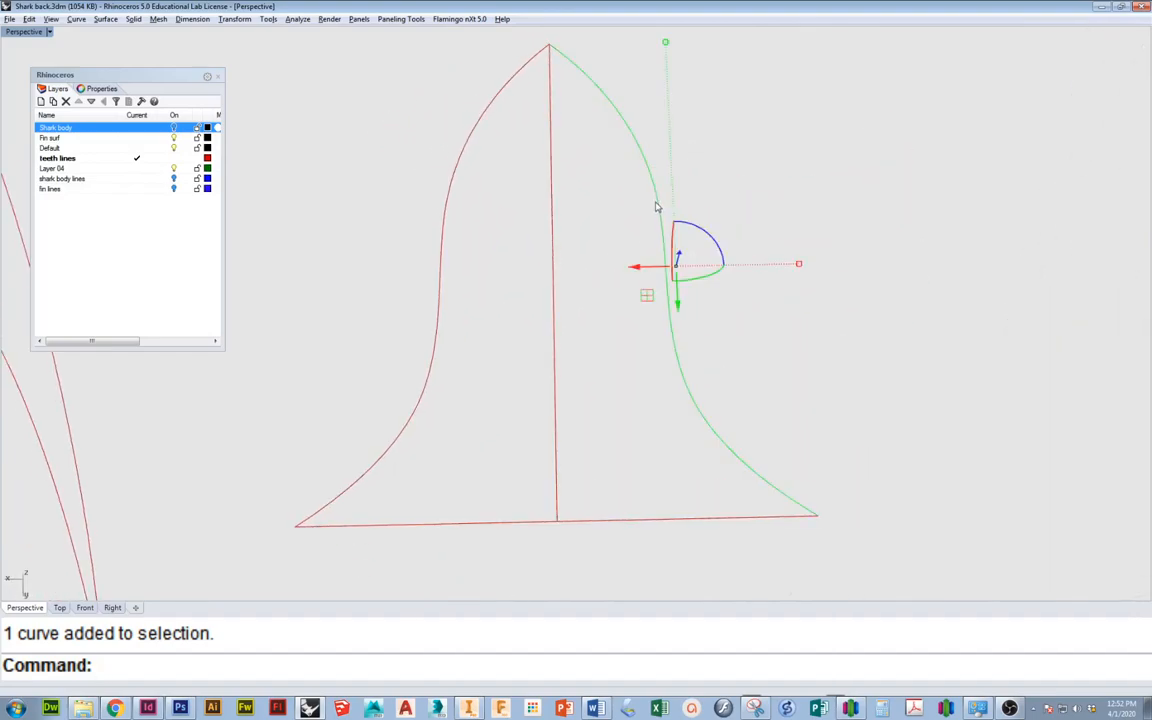
key(Escape)
scroll(668, 250, down, 7)
right_drag(674, 267, 718, 262)
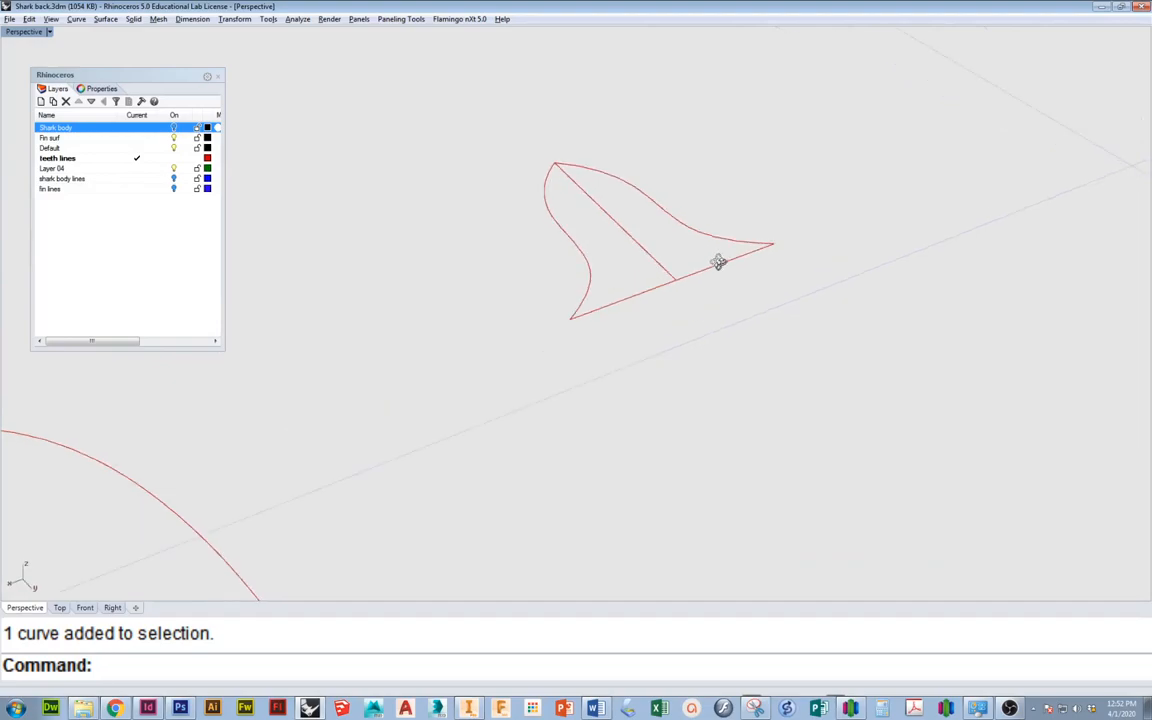
Draw a thin Vertical ellipse centered on the tooth's base line midpoint, with its first axis ending at the base corner
click(76, 19)
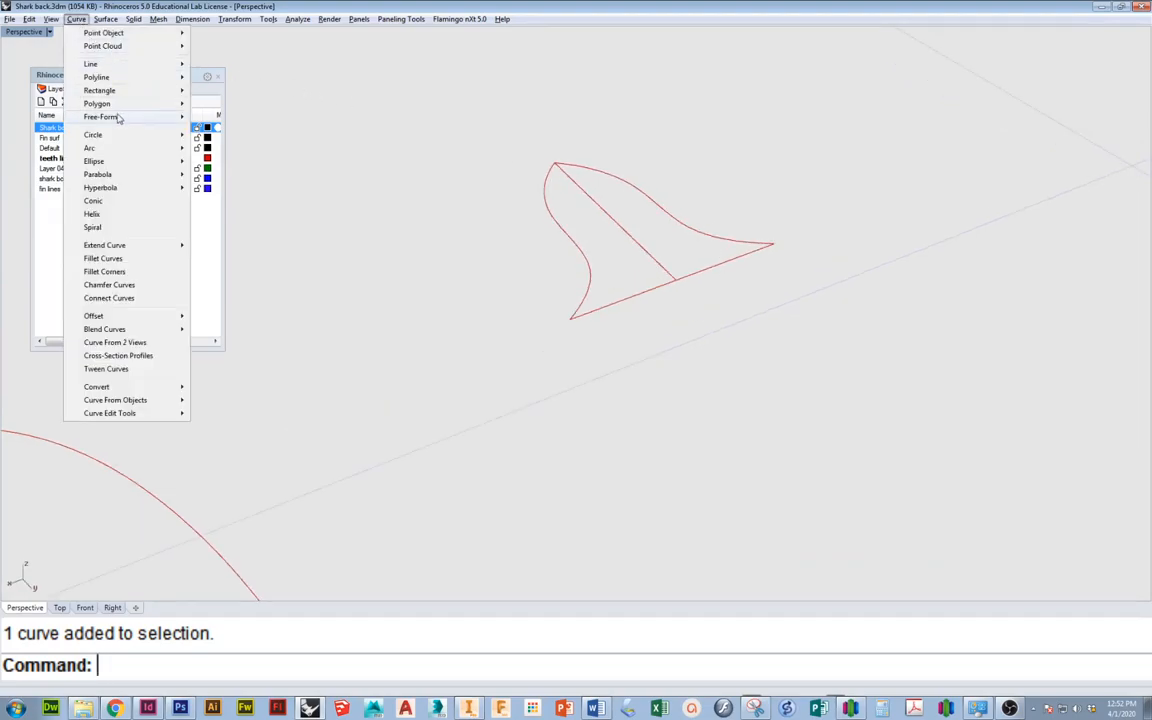
mouse_move(117, 118)
mouse_move(127, 163)
click(230, 161)
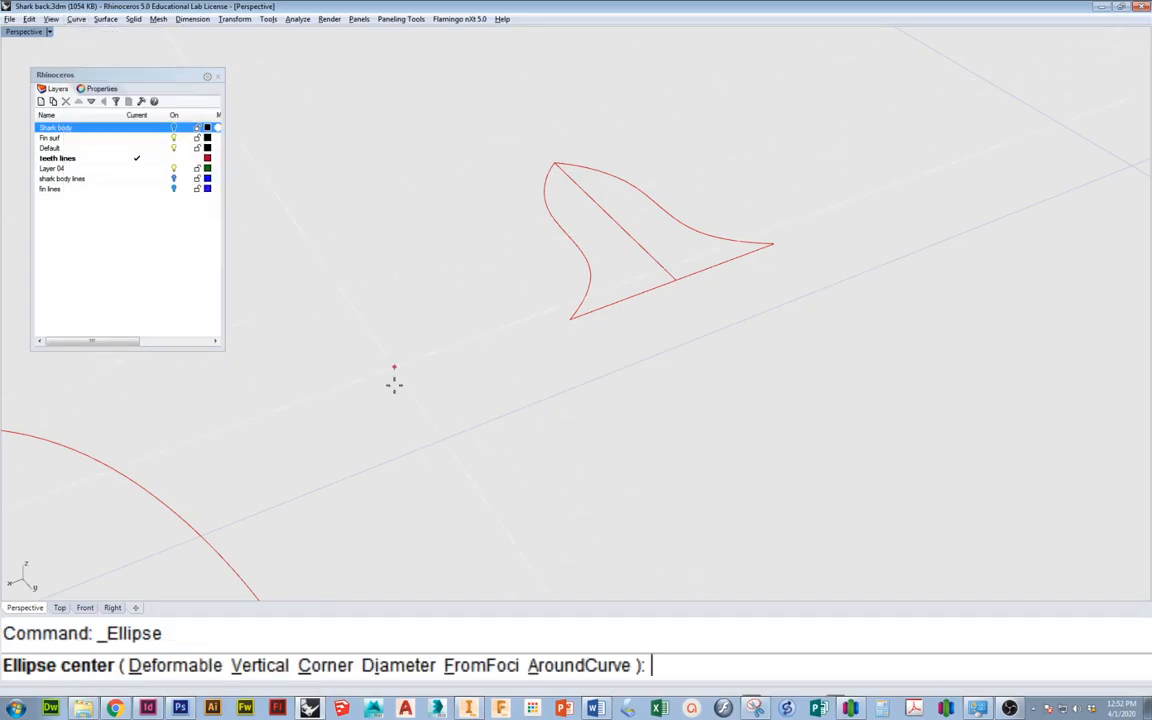
click(263, 666)
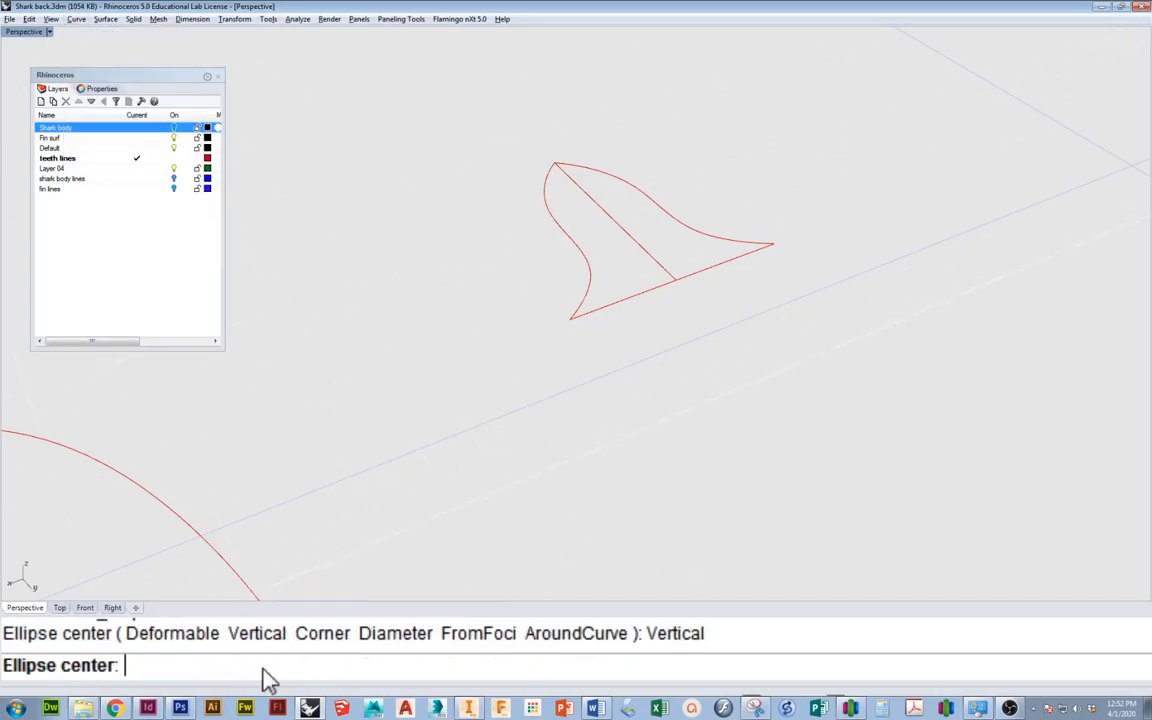
click(682, 285)
click(768, 247)
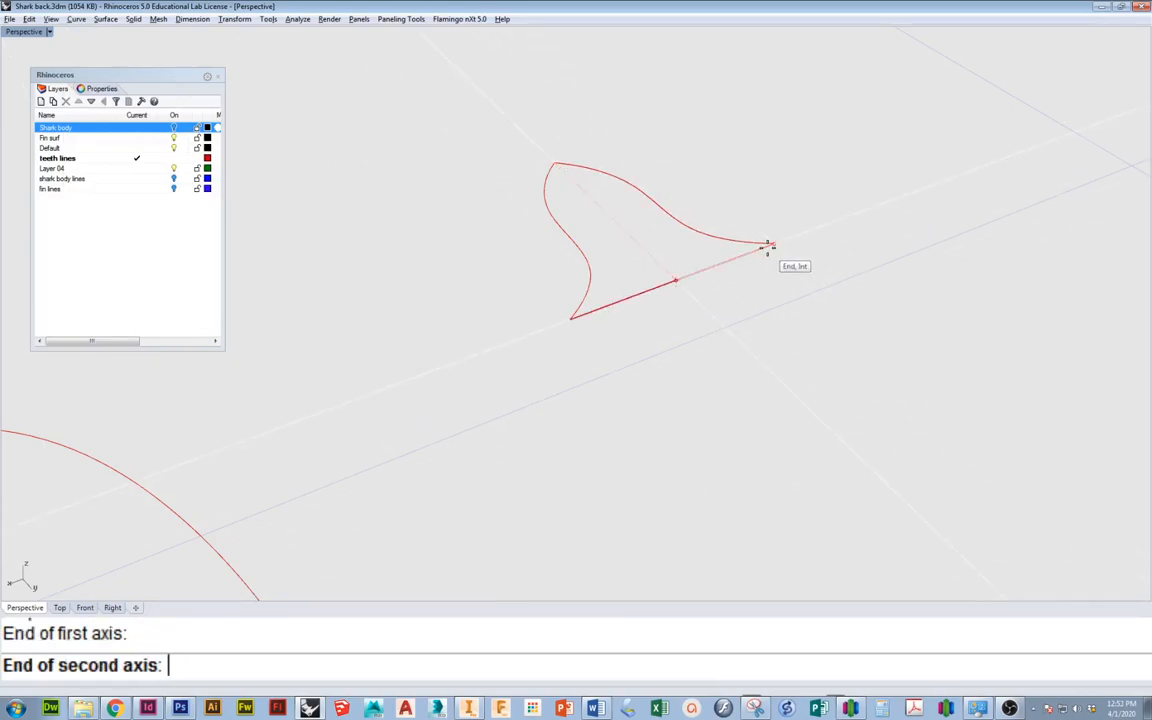
click(699, 298)
right_drag(699, 298, 764, 319)
click(767, 288)
click(785, 258)
right_drag(785, 258, 762, 260)
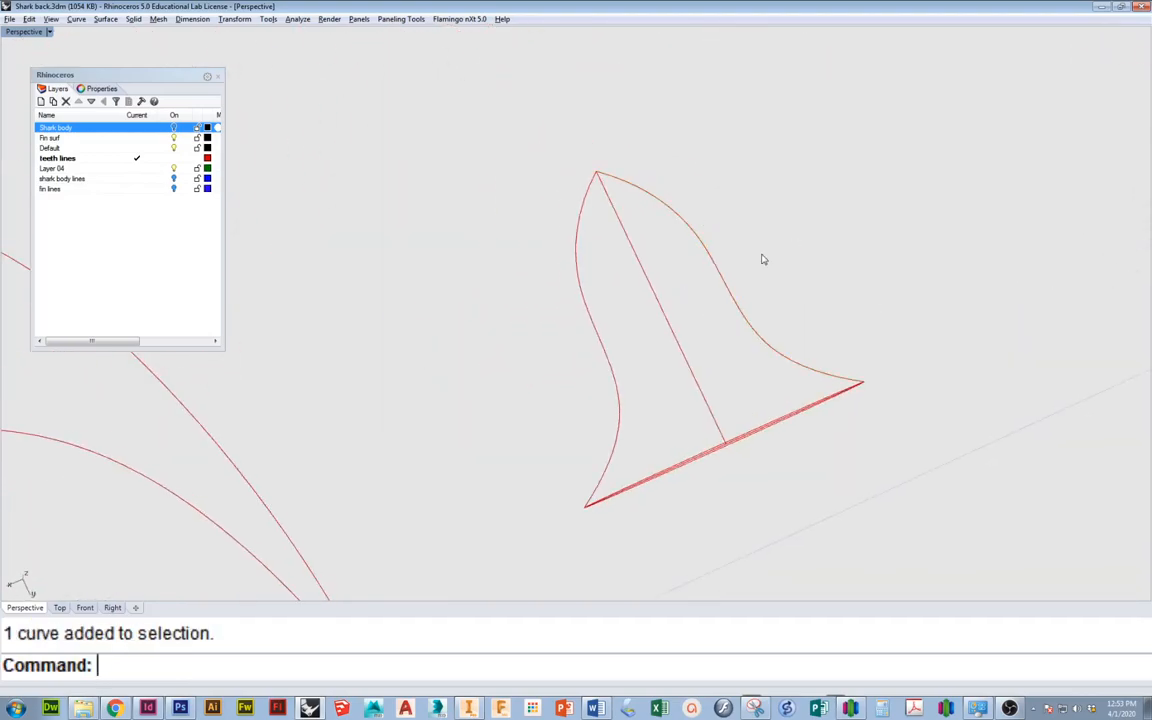
Rebuild one side curve of the tooth profile with 7 control points and degree 3, deleting the input curve
text(Rebuild)
key(Return)
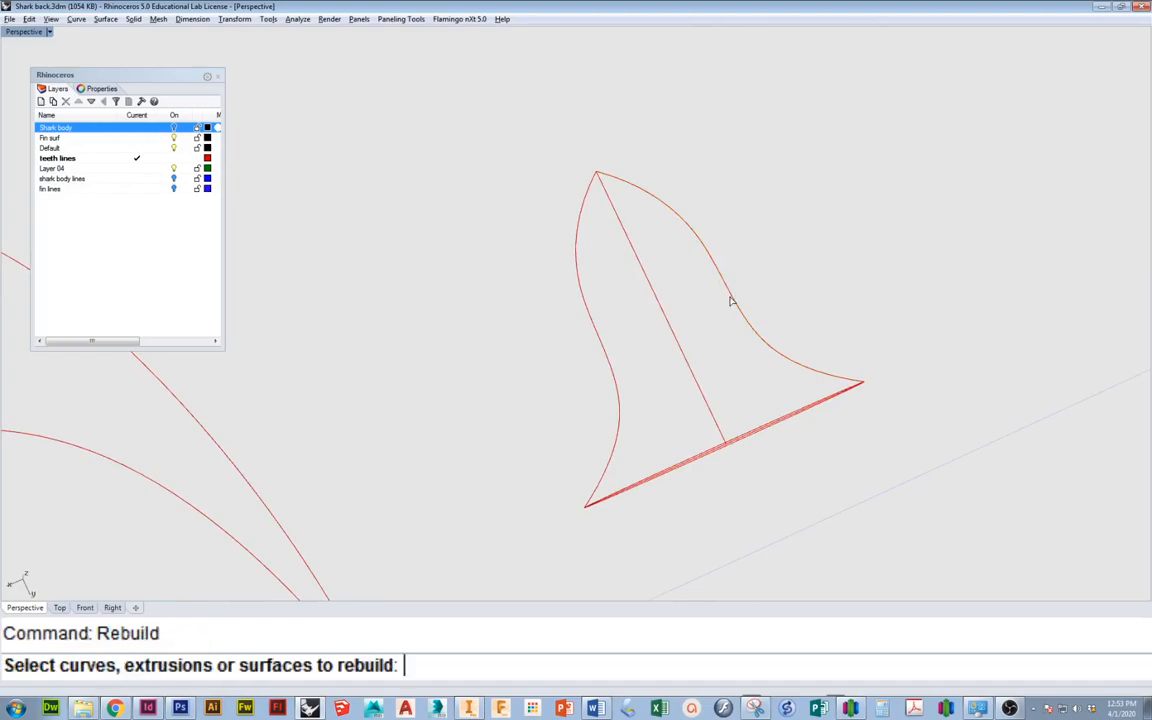
click(730, 296)
key(Return)
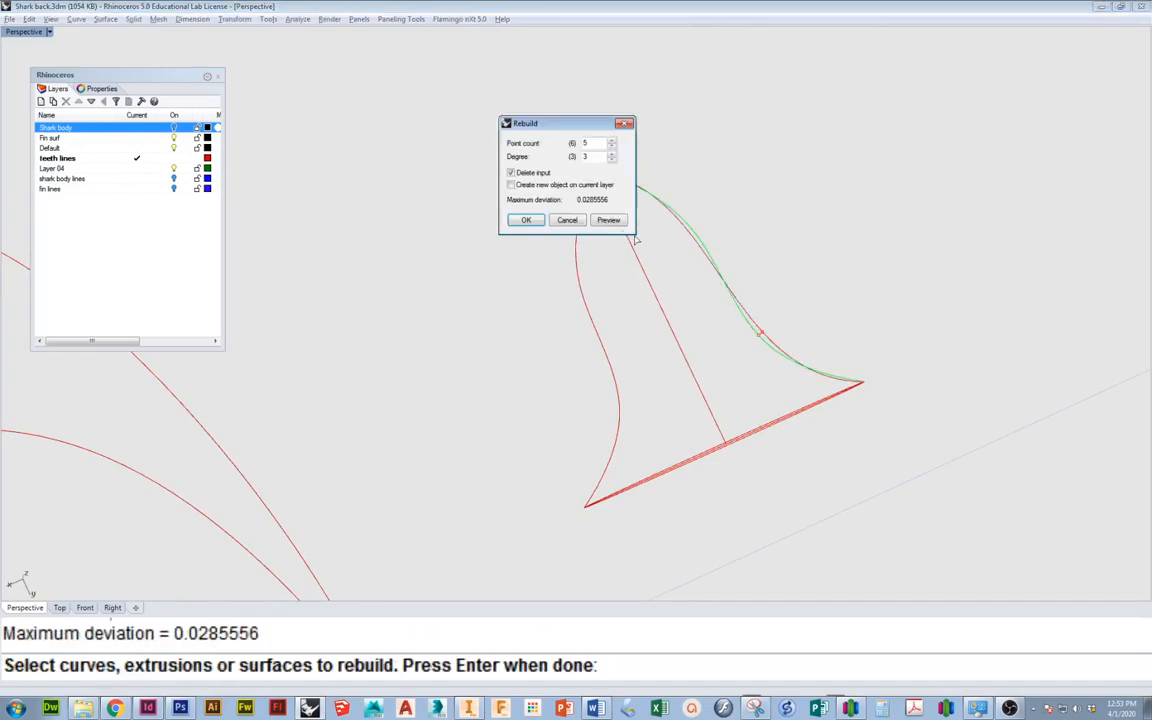
click(612, 142)
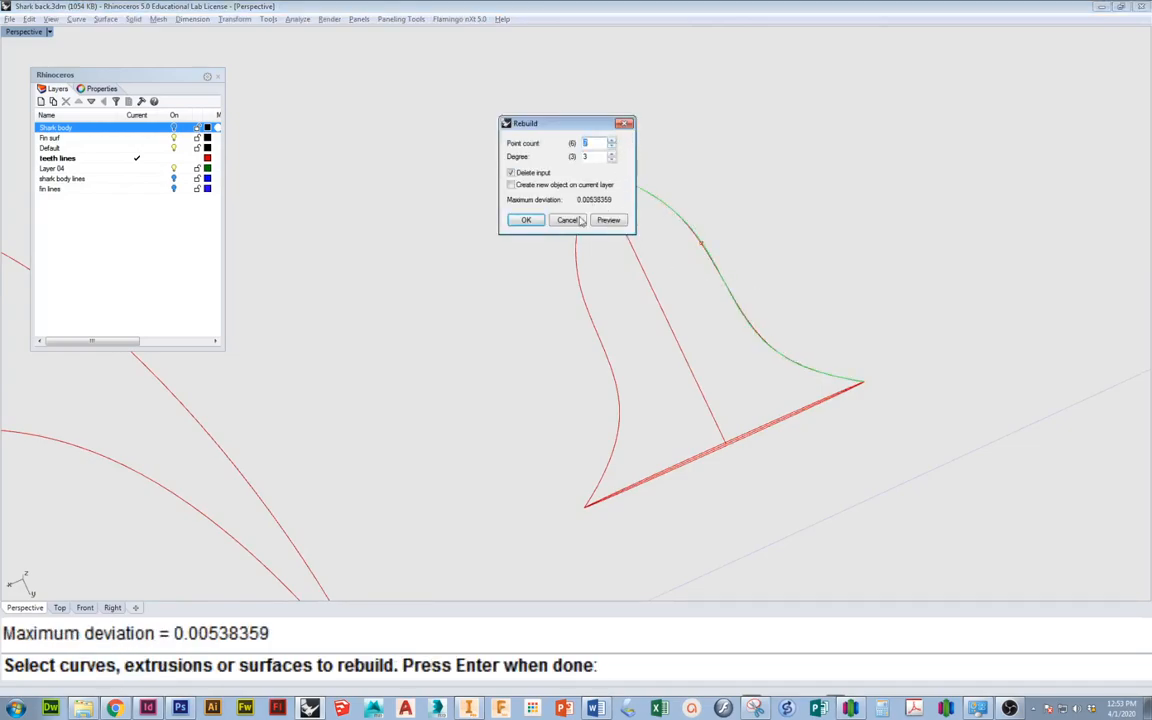
click(525, 220)
Show the rebuilt side curve's control points and reshape it to bulge near the tip and pull inward at mid-height
click(705, 247)
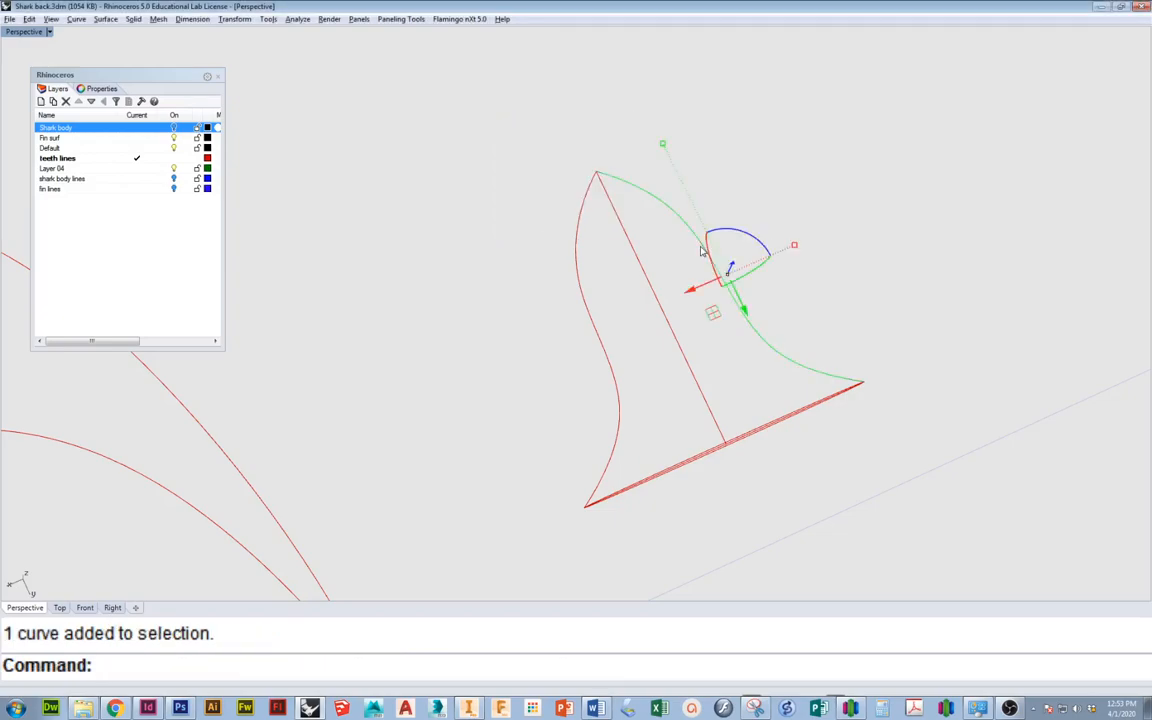
key(F10)
mouse_move(683, 208)
mouse_down()
mouse_move(694, 193)
mouse_move(682, 228)
mouse_up()
click(730, 290)
click(724, 283)
drag(724, 283, 706, 288)
right_drag(785, 248, 630, 316)
Rebuild the opposite side curve with 7 points and degree 3, and pull its upper control point outward
click(590, 322)
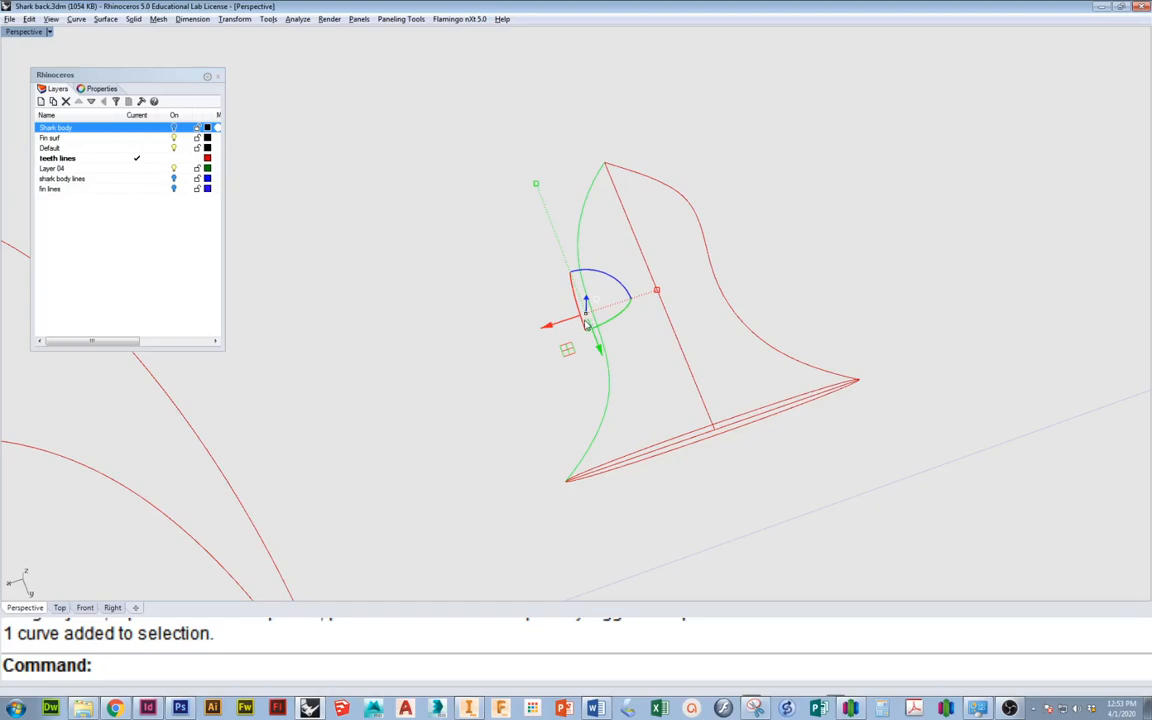
text(Reb)
key(Return)
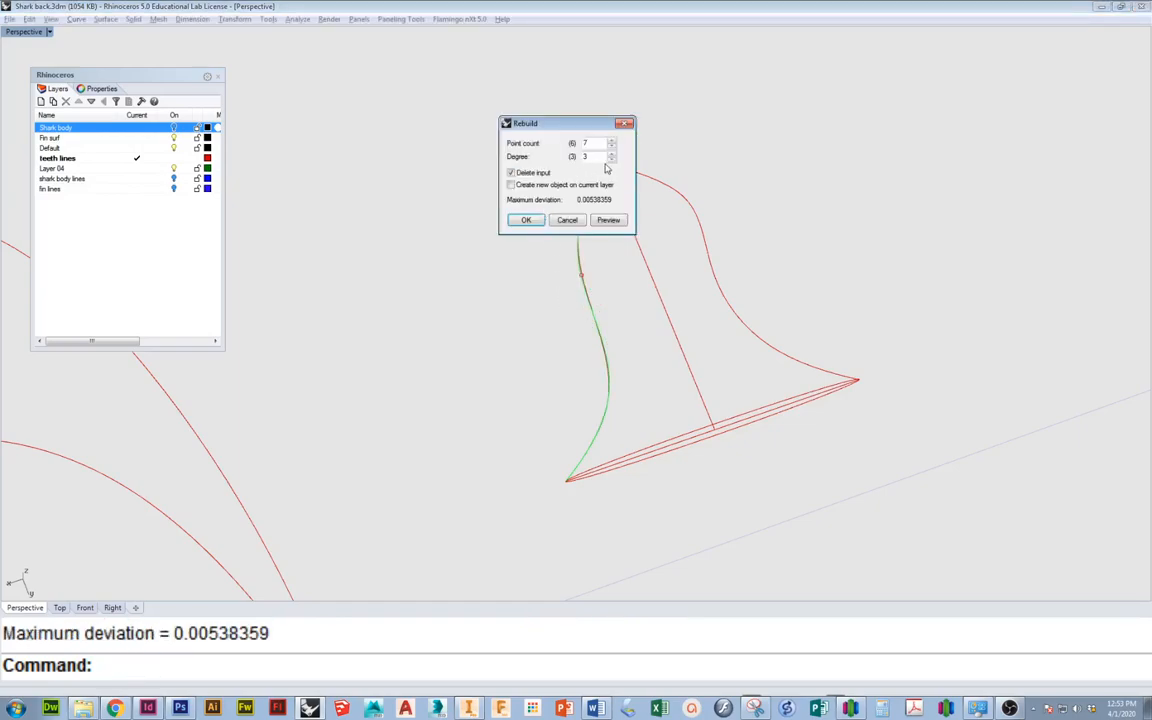
click(523, 219)
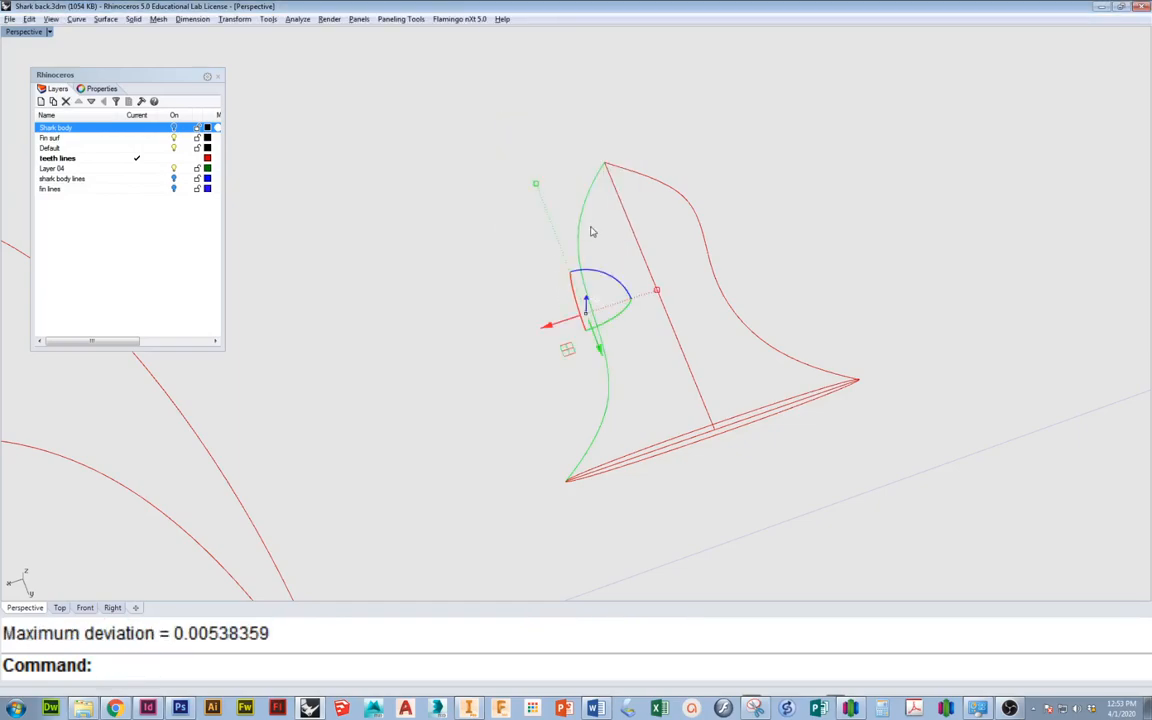
key(F10)
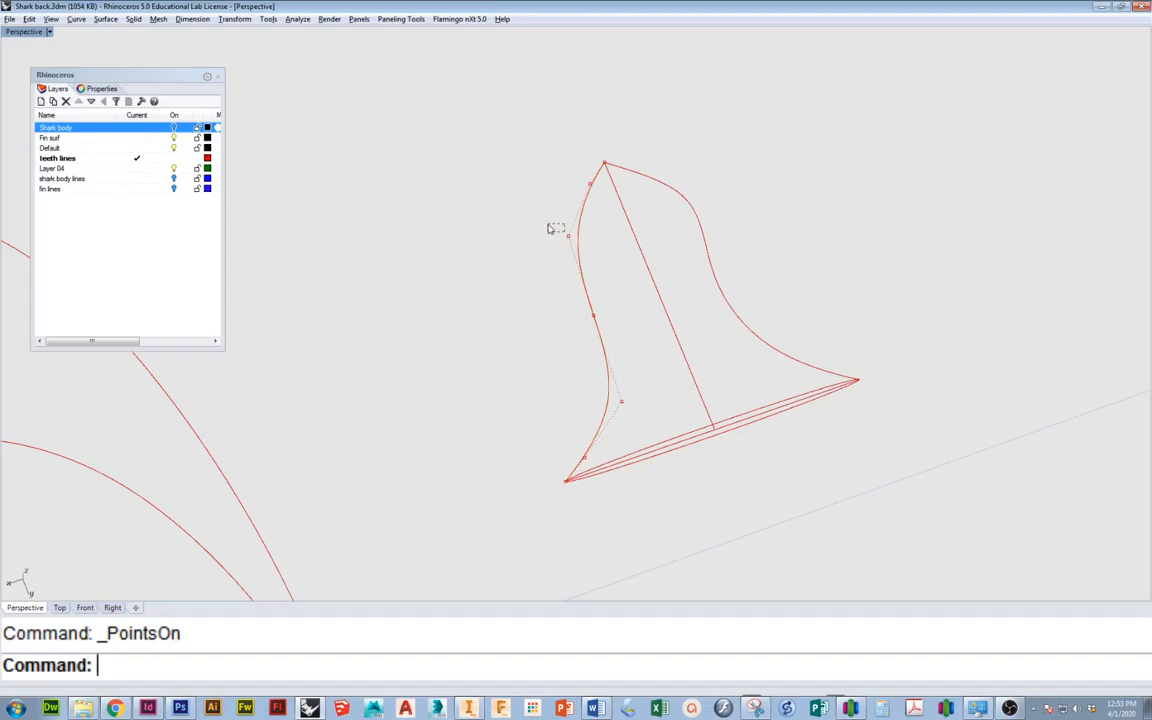
drag(565, 238, 550, 228)
Shift the tip control points of both side curves together, away from the upper end of the center line
click(640, 193)
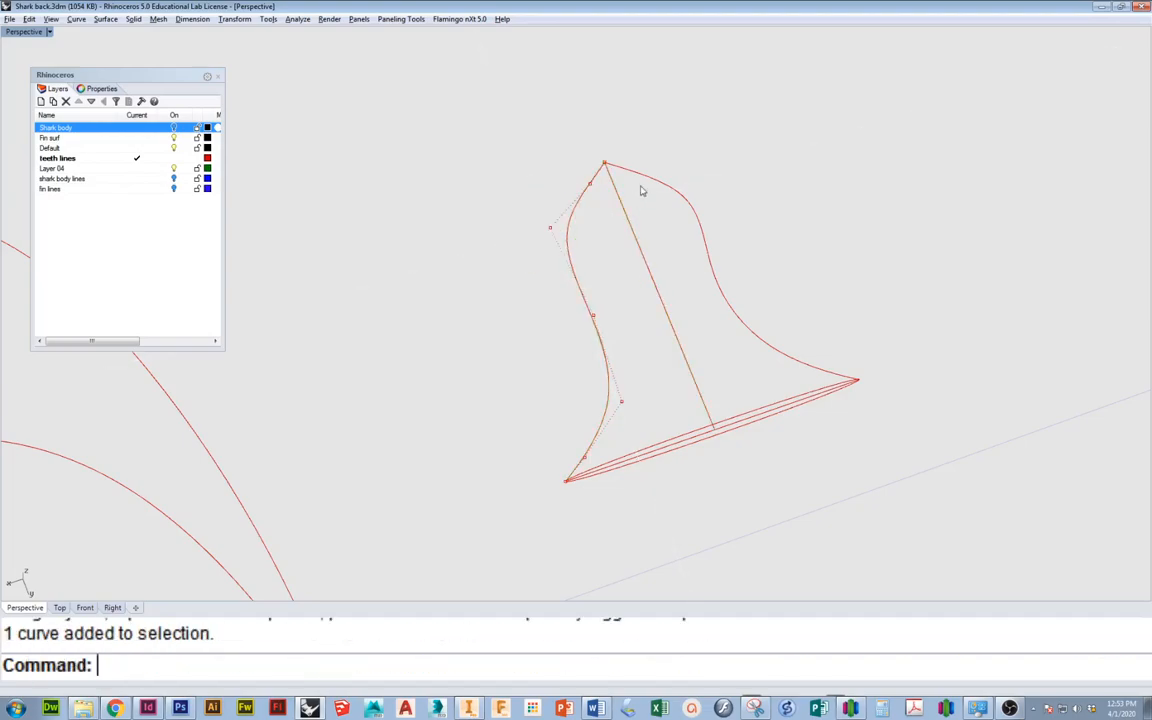
key(F10)
drag(524, 100, 666, 207)
drag(571, 188, 610, 158)
right_drag(792, 157, 850, 225)
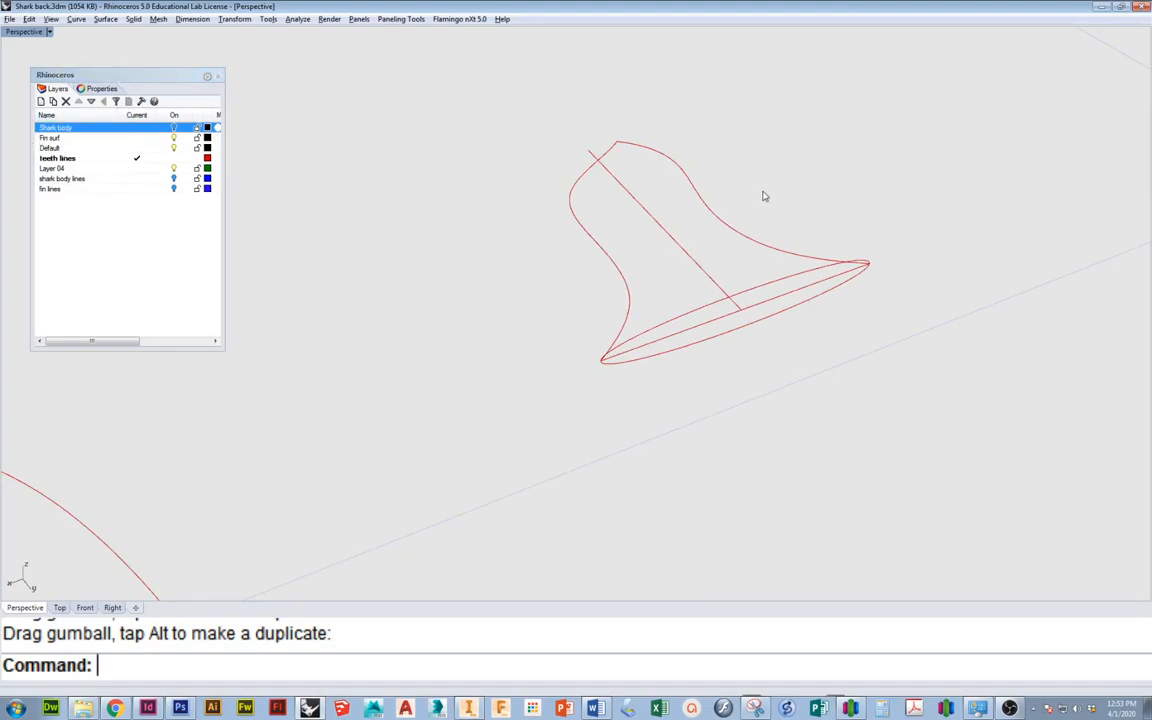
right_drag(764, 193, 735, 193)
mouse_move(284, 180)
right_down()
mouse_move(303, 175)
mouse_move(303, 159)
mouse_move(271, 171)
right_up()
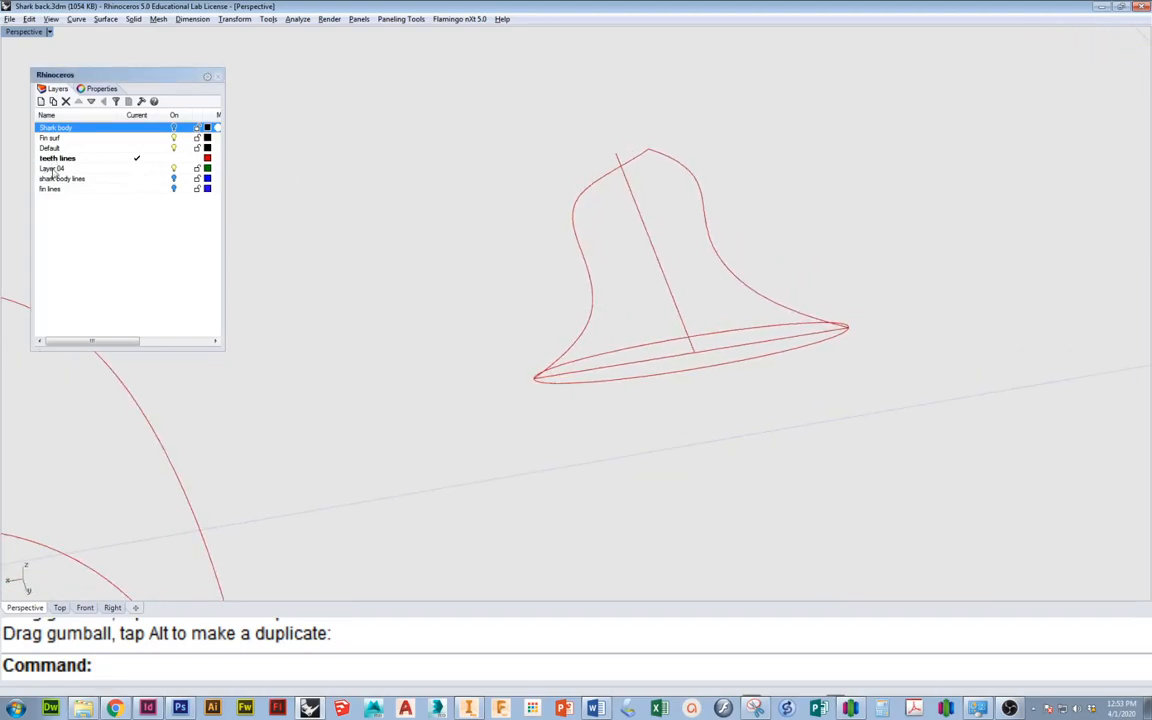
Create a new layer named Teeth and make it the current layer
click(41, 101)
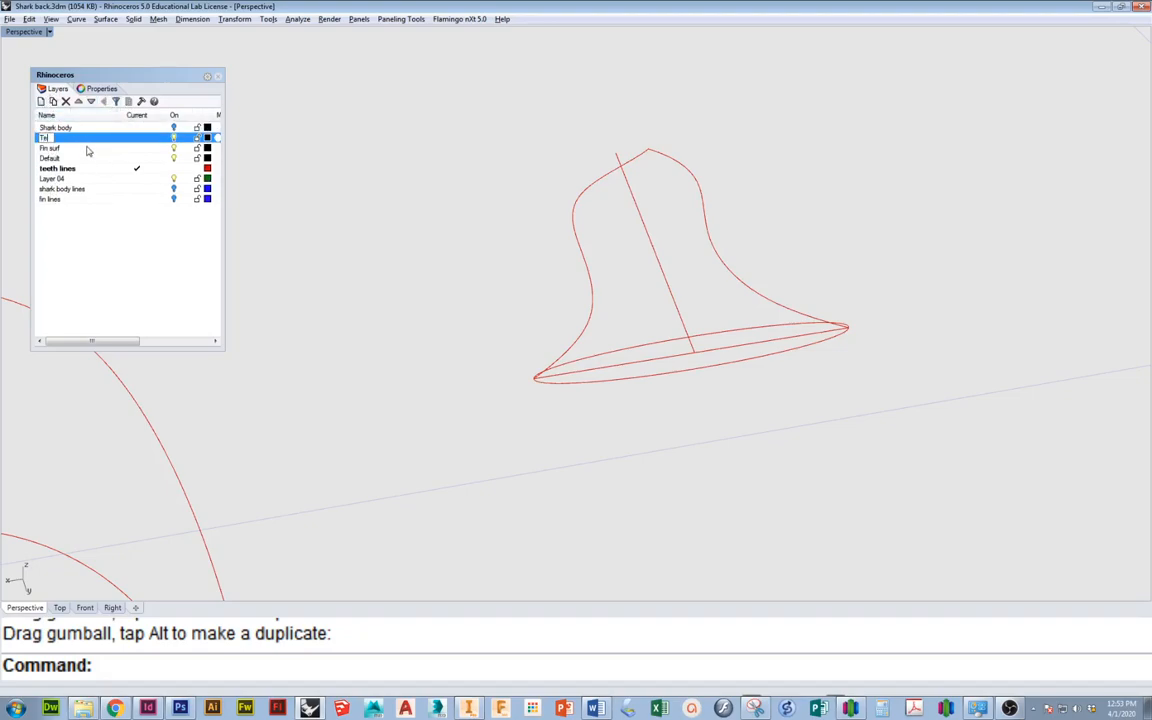
click(461, 150)
right_drag(460, 149, 259, 147)
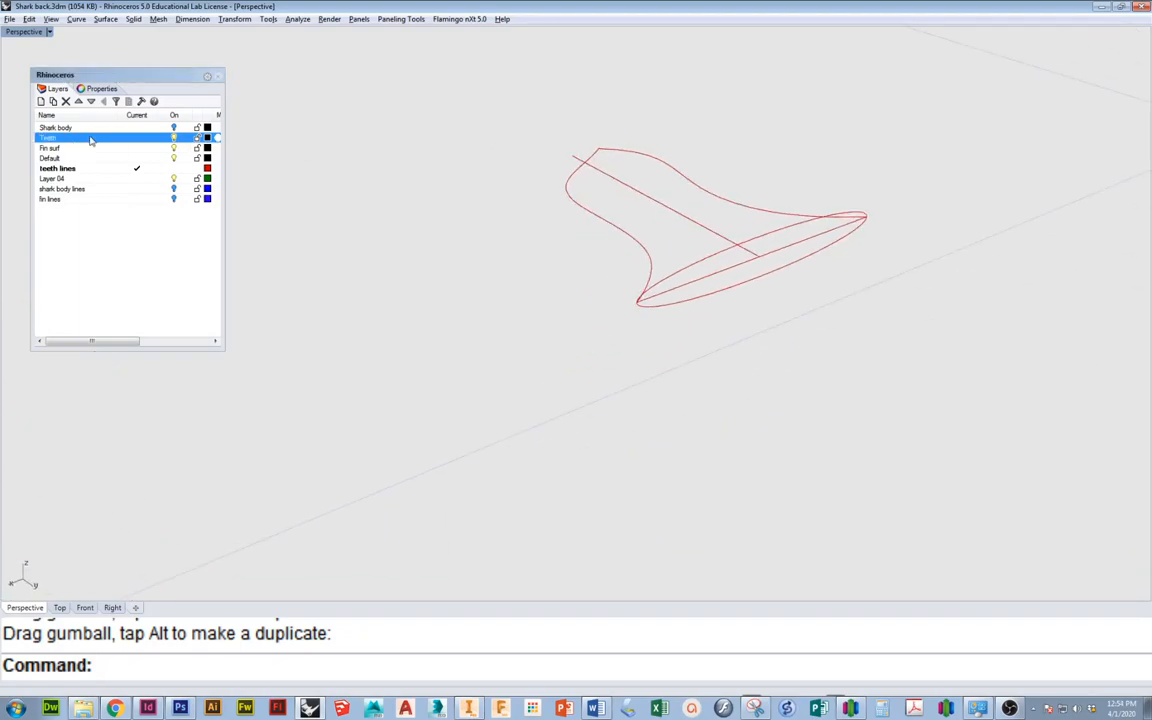
right_drag(421, 145, 210, 51)
Create the tooth surface with Sweep2, using the two side curves as rails and the base ellipse as cross section, without simplifying
click(105, 19)
click(132, 72)
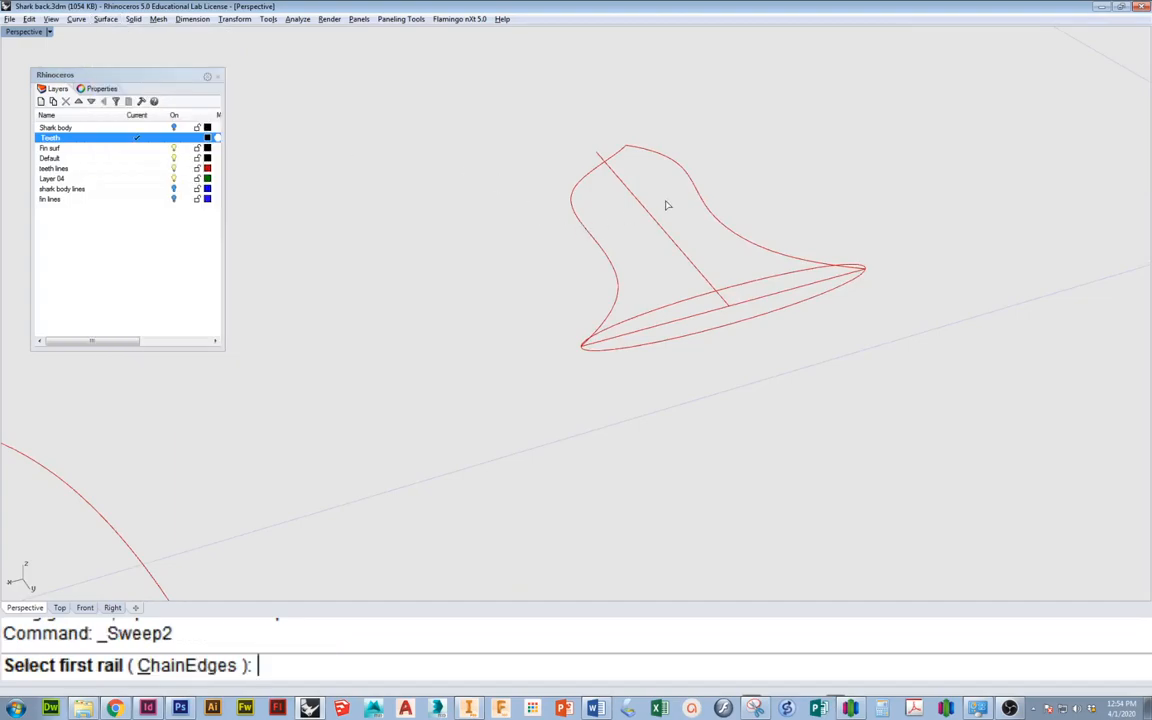
click(604, 258)
click(701, 202)
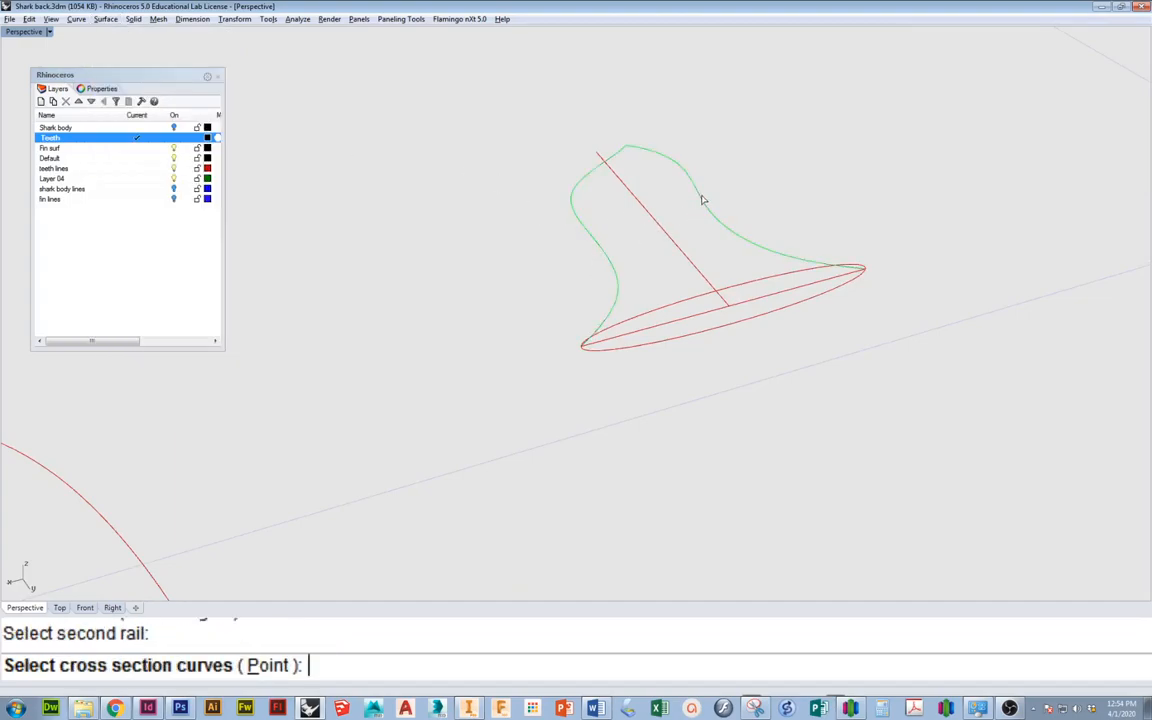
click(743, 289)
key(Return)
key(Return)
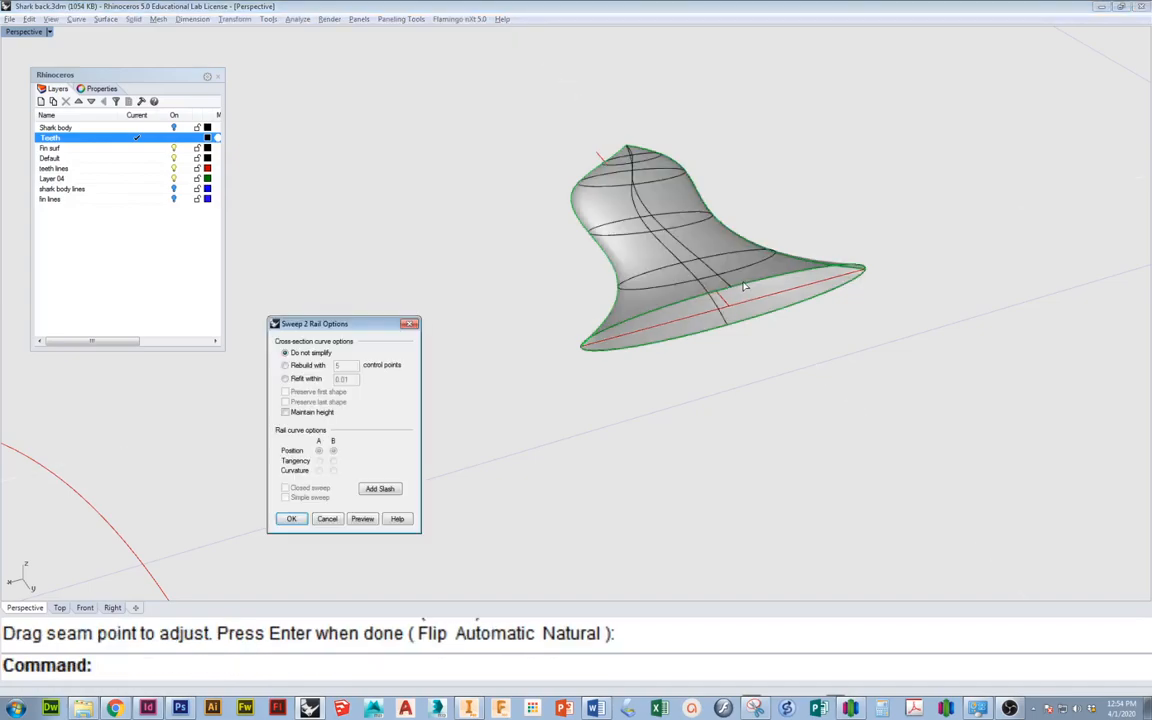
click(292, 519)
Move the tooth surface and its profile curves from the tooth's base corner to the corner endpoint of the mouth edge curves
right_drag(301, 514, 814, 209)
scroll(814, 208, up, 4)
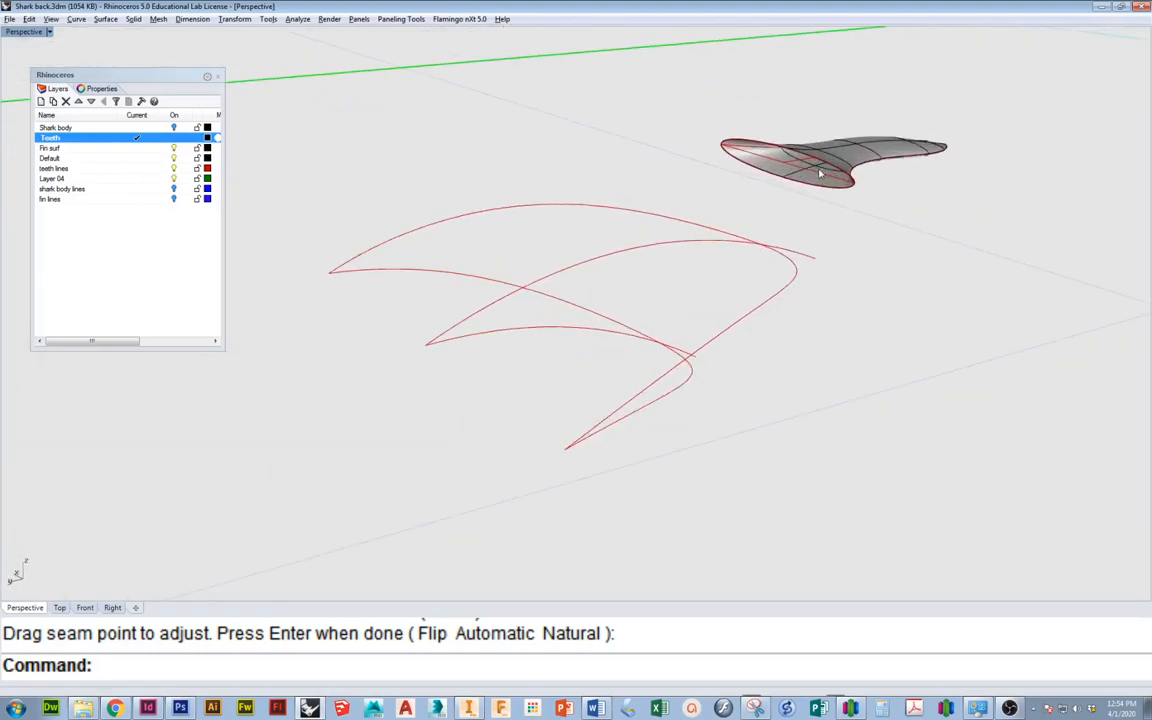
right_drag(692, 401, 705, 378)
mouse_move(702, 436)
right_down()
mouse_move(625, 419)
mouse_move(712, 419)
mouse_move(716, 436)
right_up()
scroll(835, 265, up, 2)
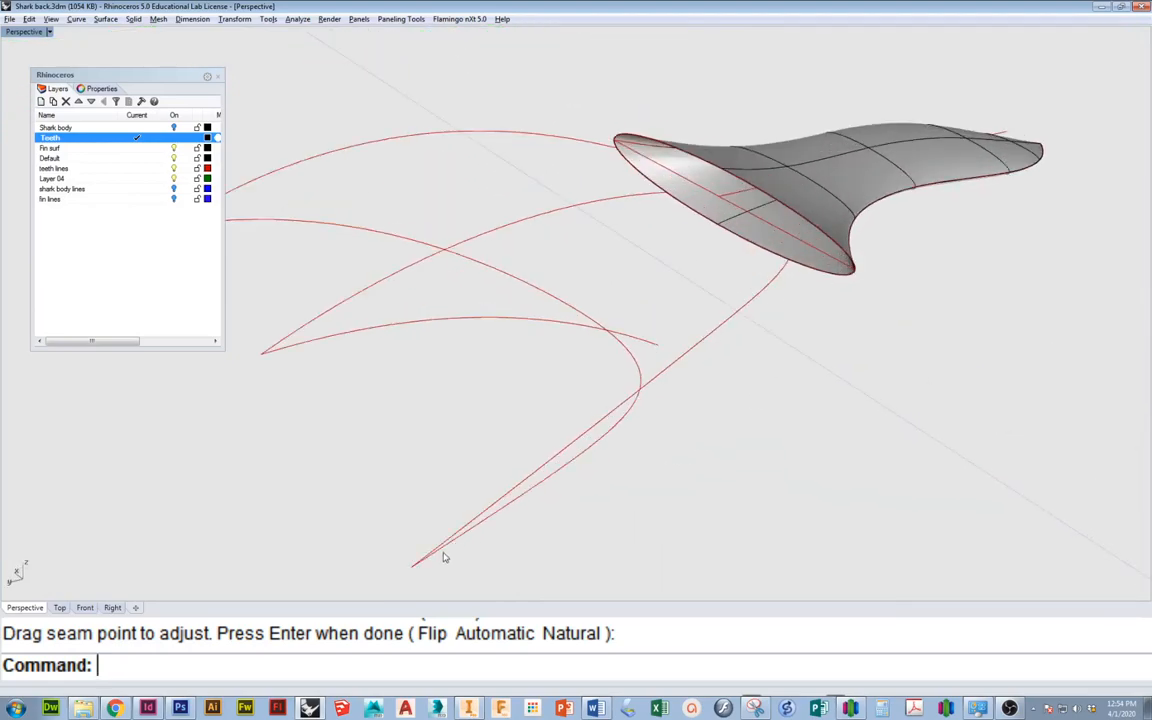
right_drag(585, 493, 680, 411)
scroll(635, 445, down, 4)
text(m)
key(Return)
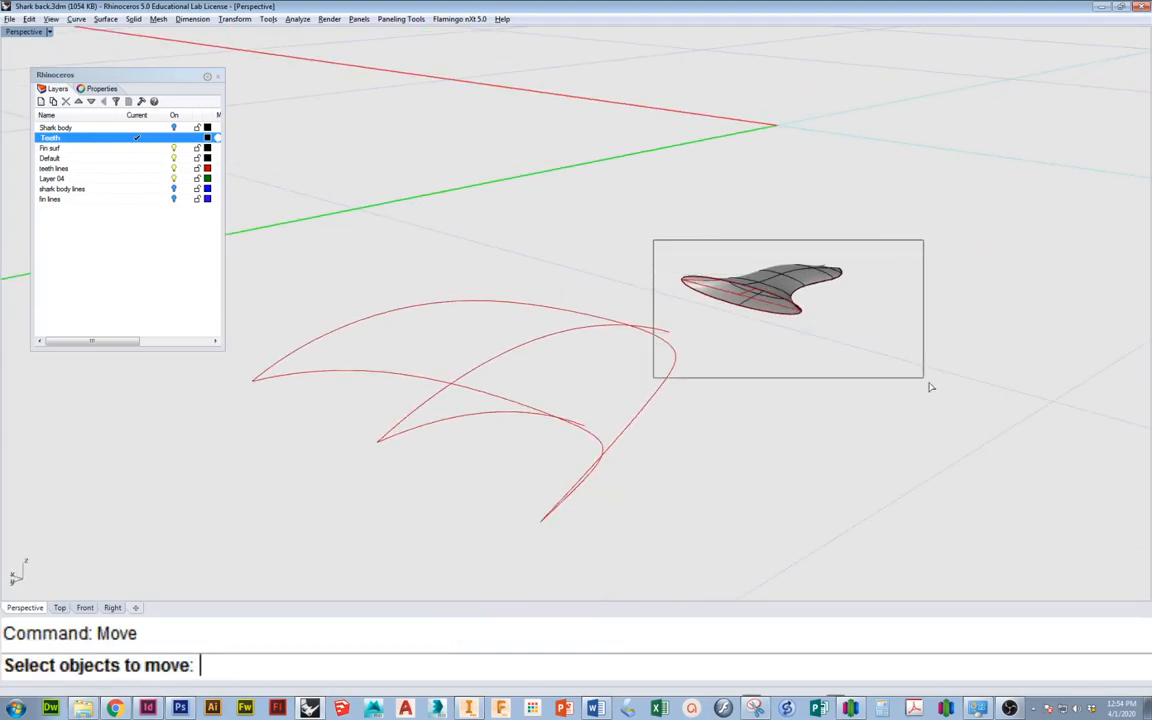
drag(920, 378, 919, 377)
key(Return)
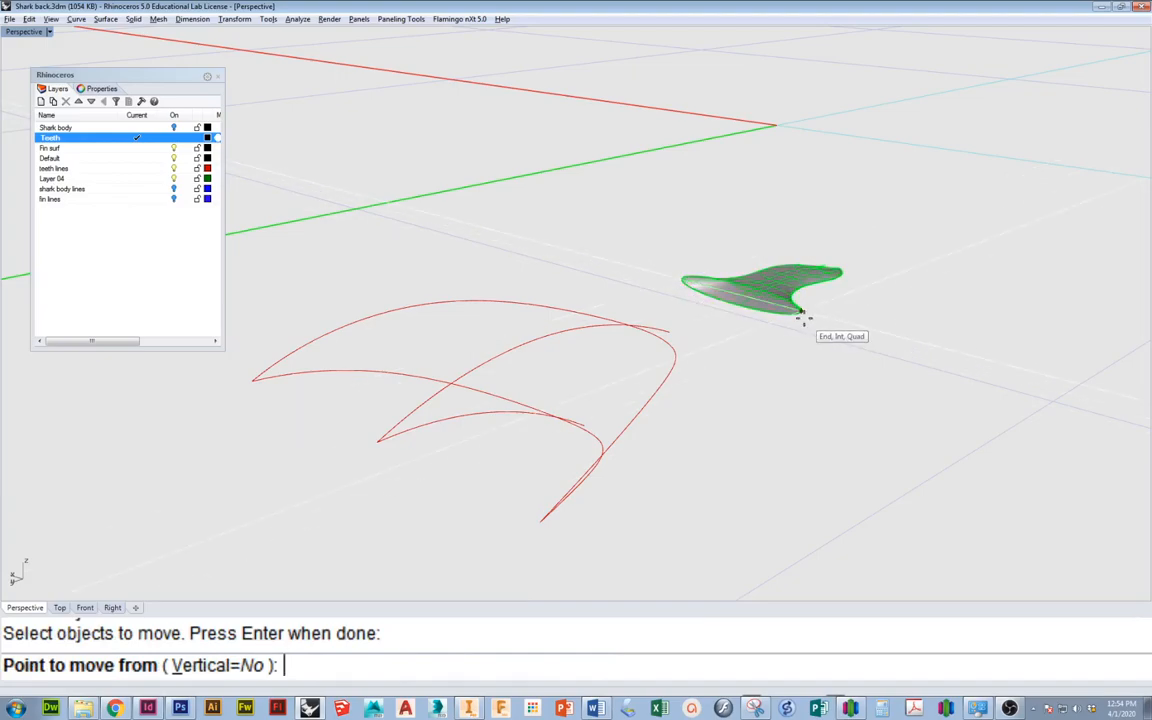
click(802, 316)
scroll(596, 470, up, 5)
scroll(609, 419, down, 4)
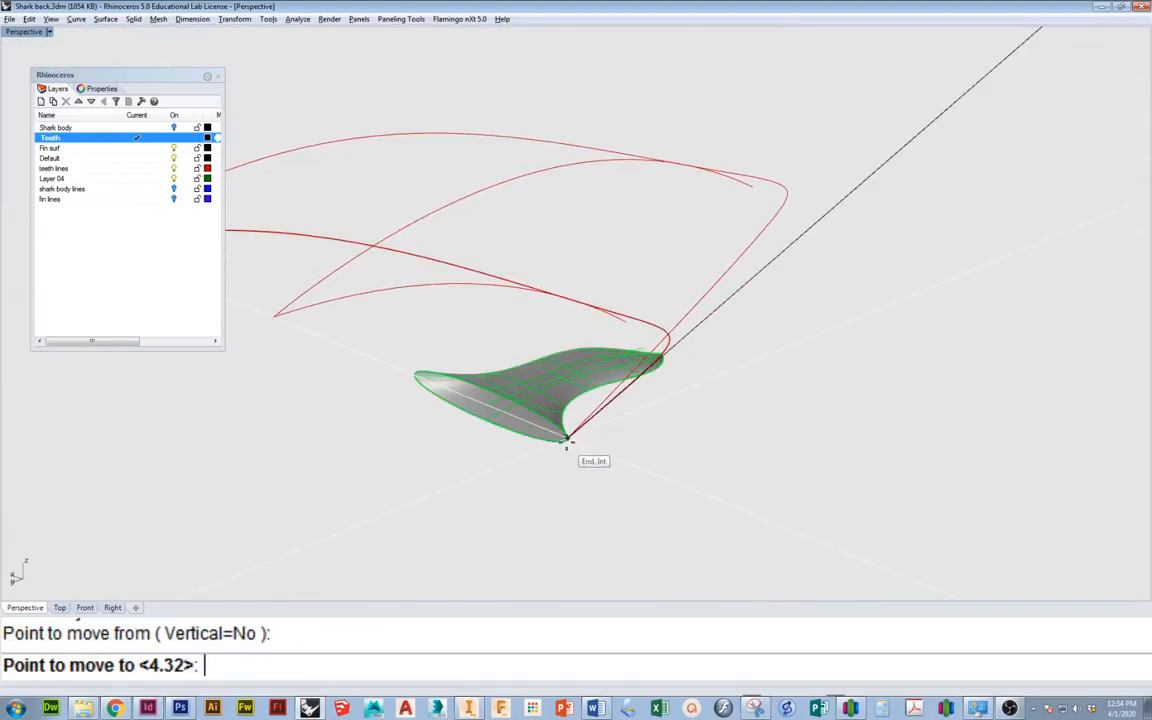
click(565, 440)
Scale the tooth surface and its base line down to about 30 percent, using the corner shared with the mouth edge as origin
right_drag(568, 443, 653, 365)
scroll(645, 366, up, 3)
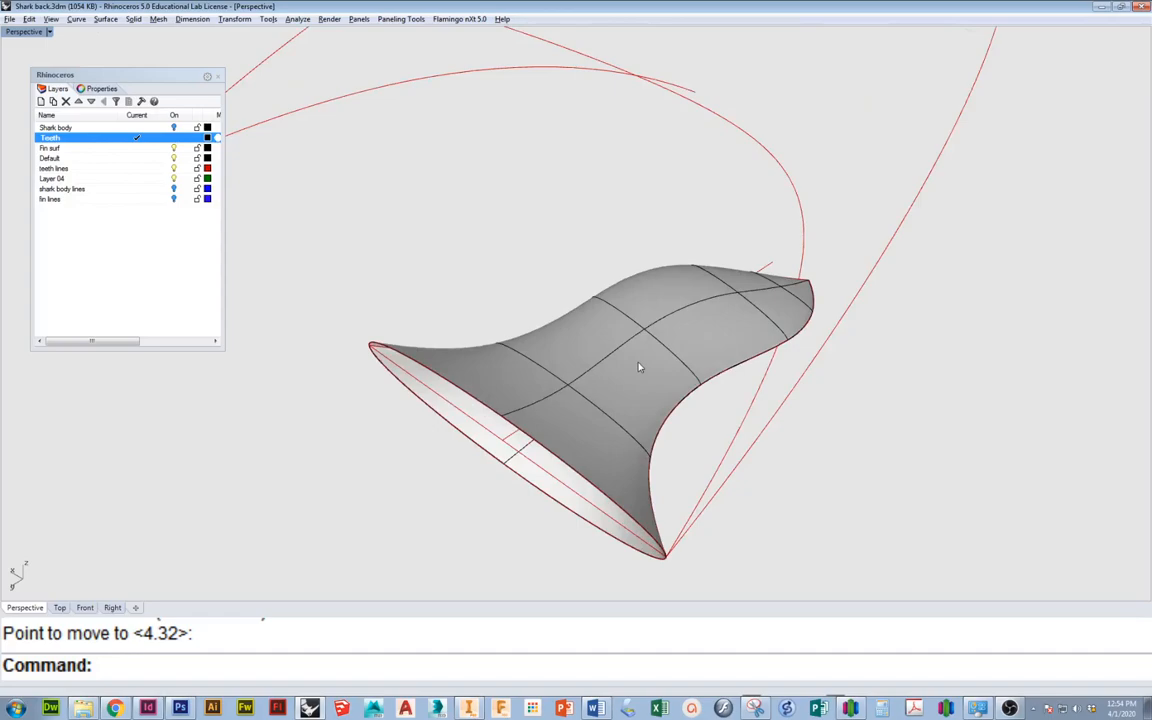
text(scale)
key(Return)
click(640, 367)
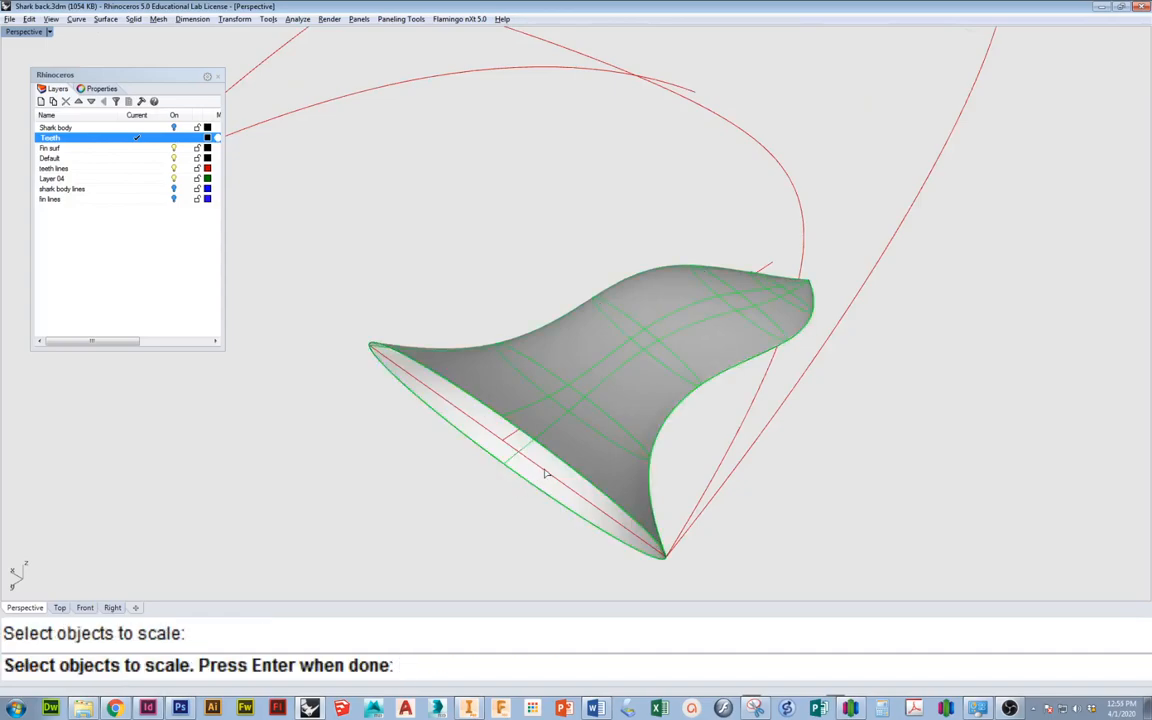
key(Return)
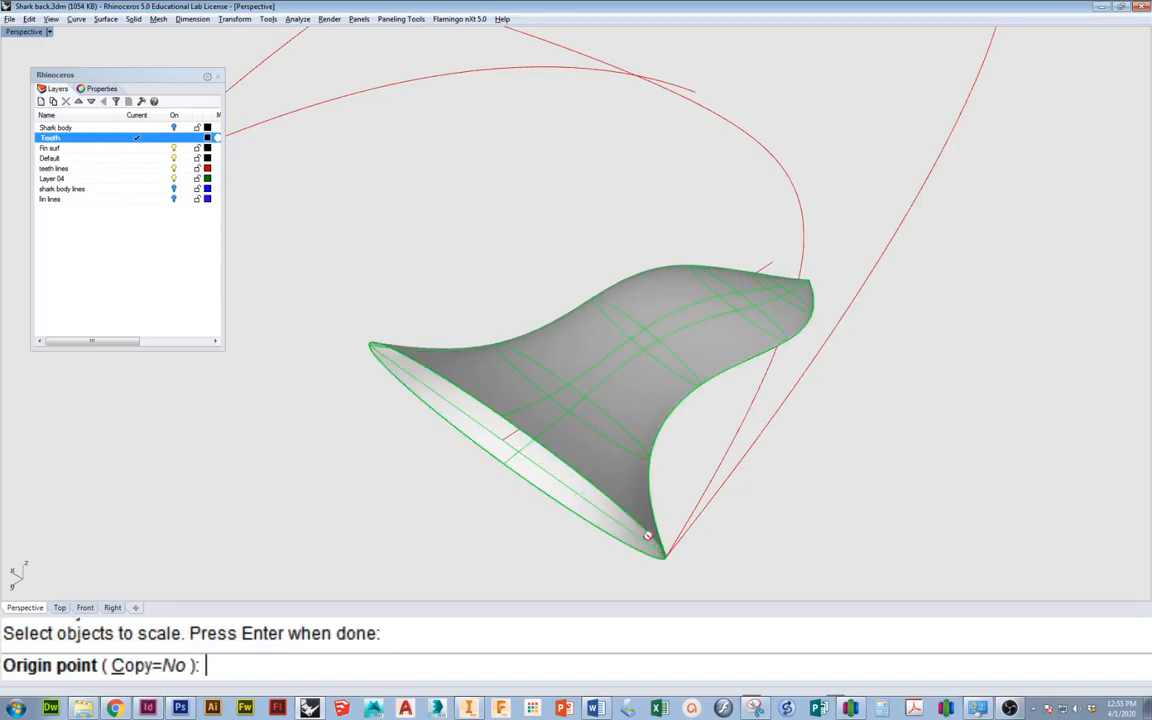
click(670, 560)
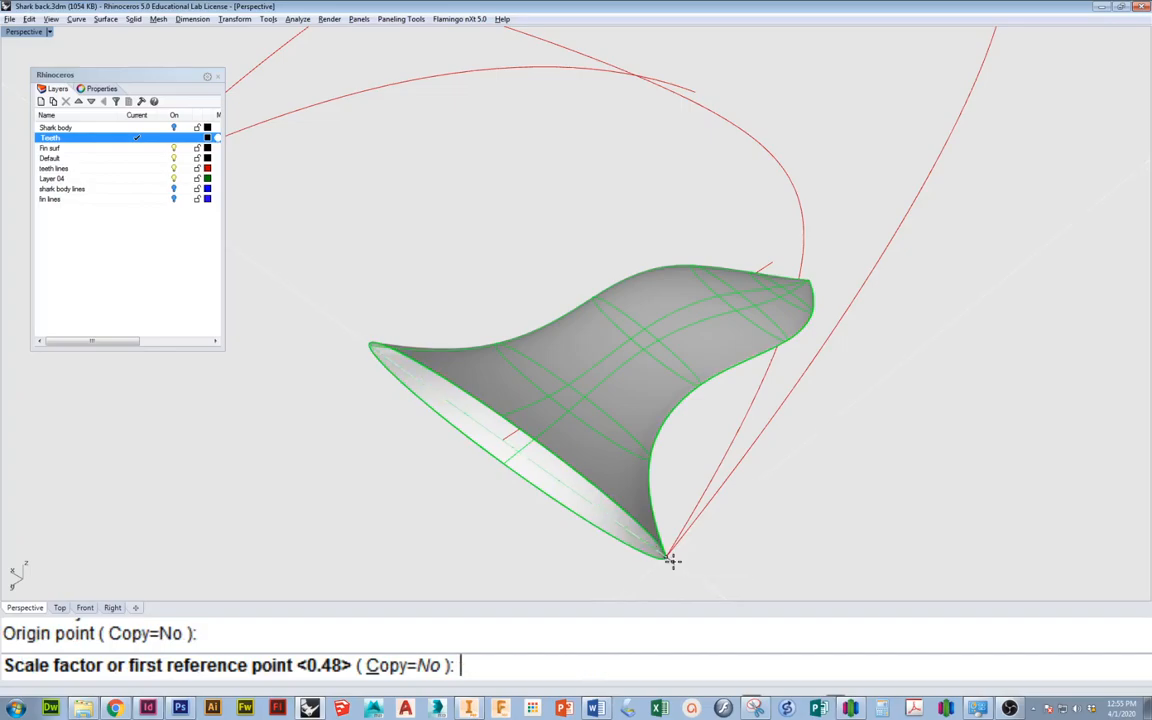
click(293, 218)
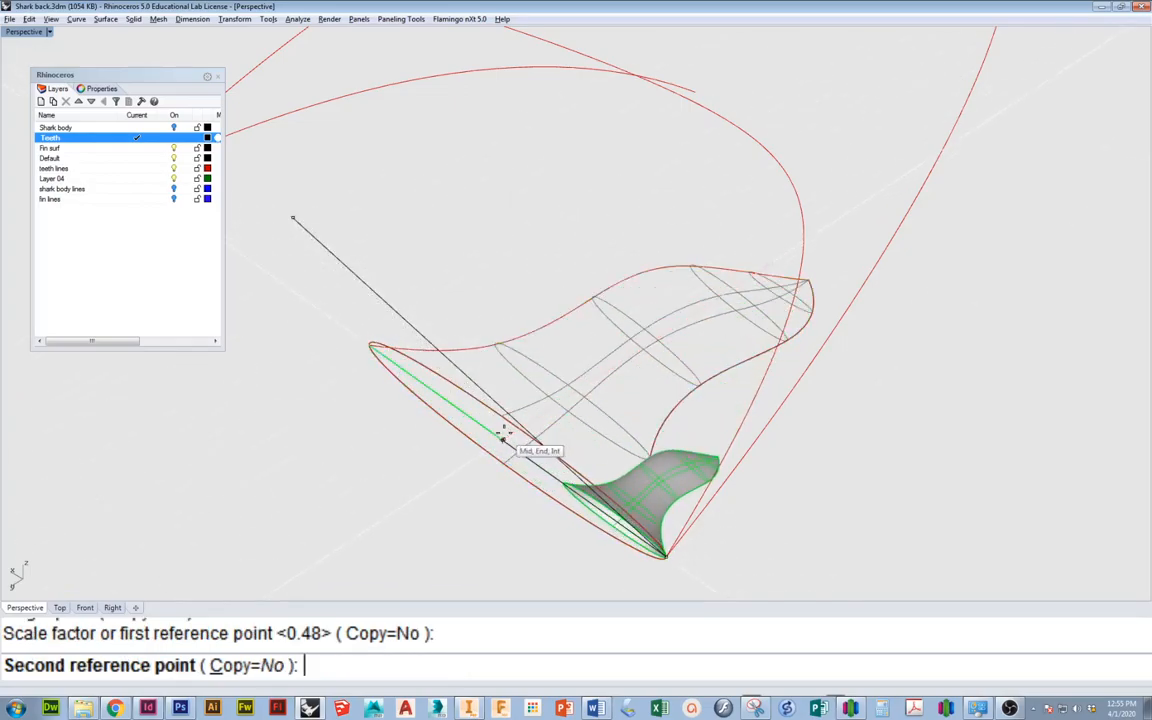
click(525, 447)
Delete the two full-size side curves and the full-size base ellipse around the scaled tooth
right_drag(525, 447, 652, 380)
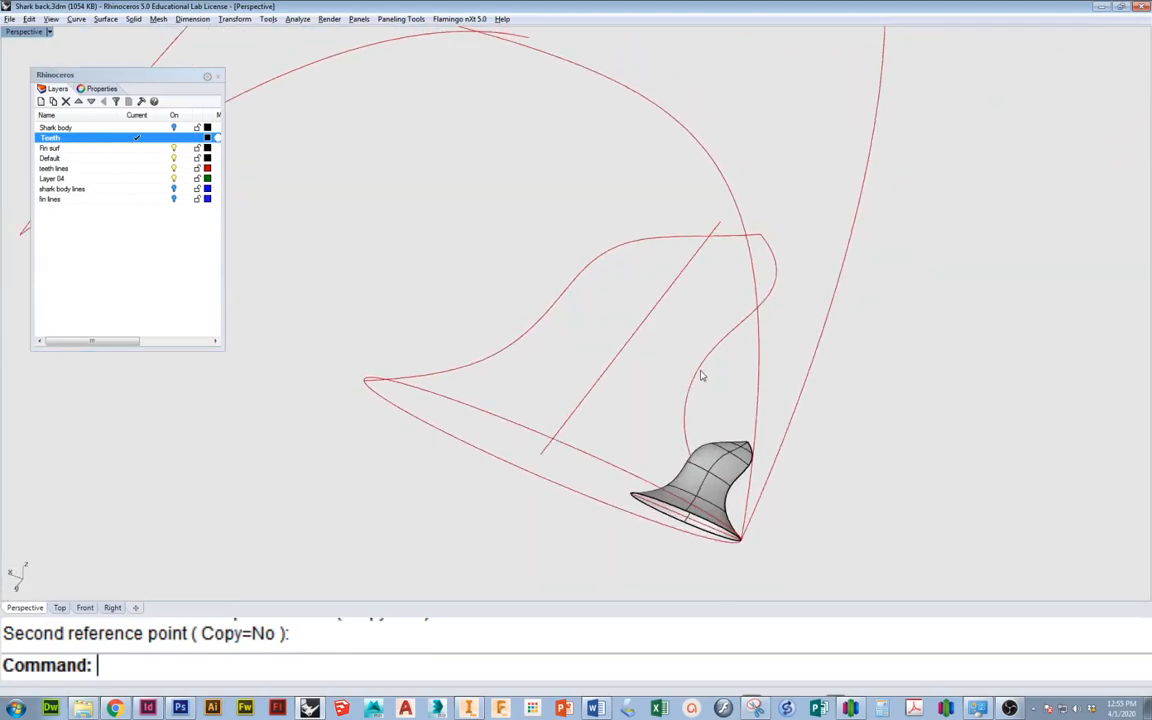
click(701, 376)
click(586, 278)
key(Delete)
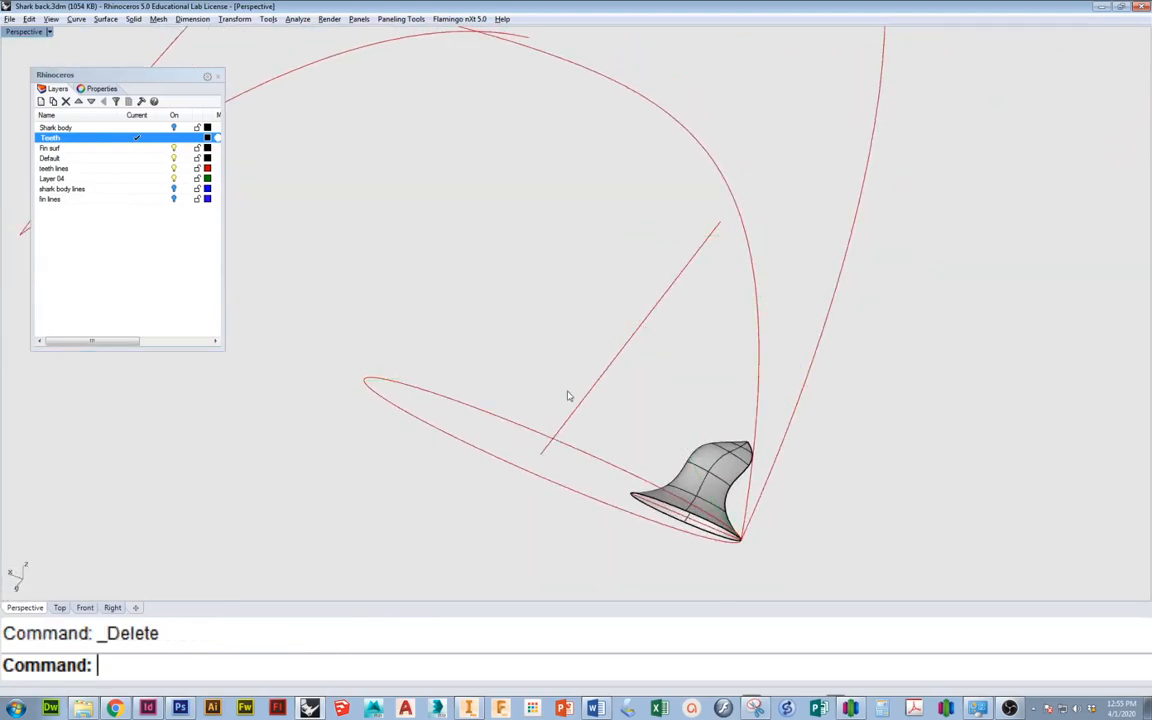
right_drag(548, 437, 640, 437)
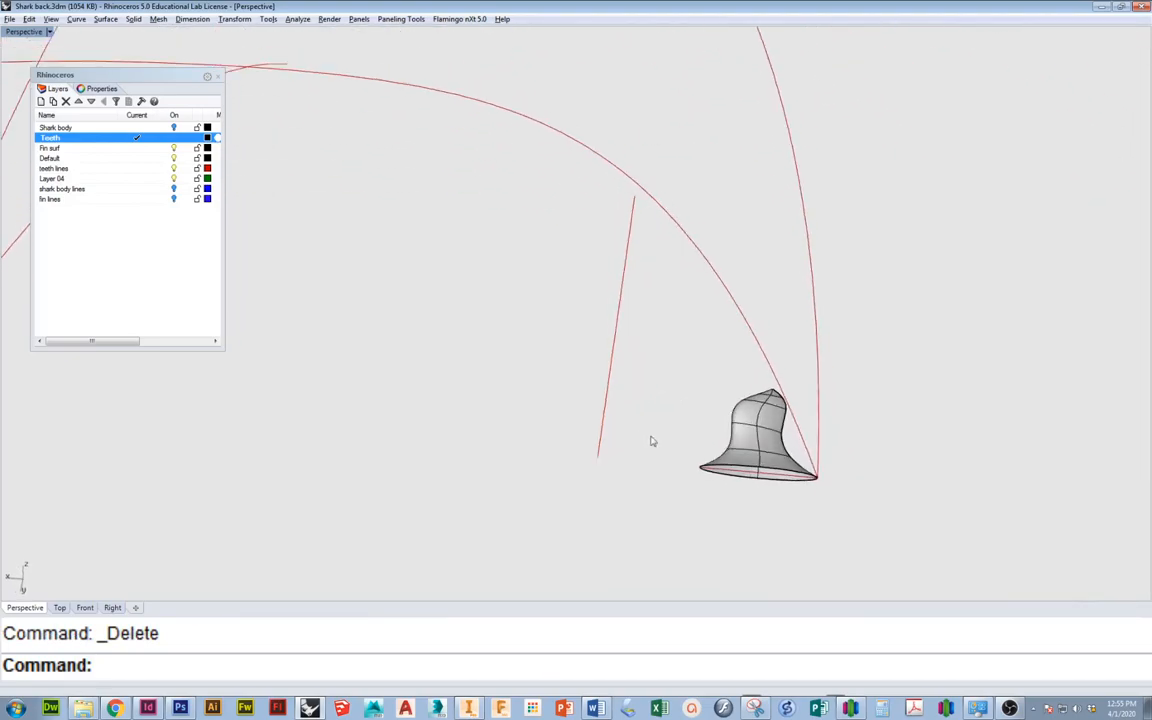
Copy the mouth edge curve that runs past the tooth's tip with the InPlace option
scroll(731, 420, up, 3)
mouse_move(731, 420)
right_down()
mouse_move(789, 357)
mouse_move(818, 375)
mouse_move(766, 337)
mouse_move(684, 365)
mouse_move(633, 323)
mouse_move(658, 314)
mouse_move(705, 324)
mouse_move(791, 401)
mouse_move(781, 411)
right_up()
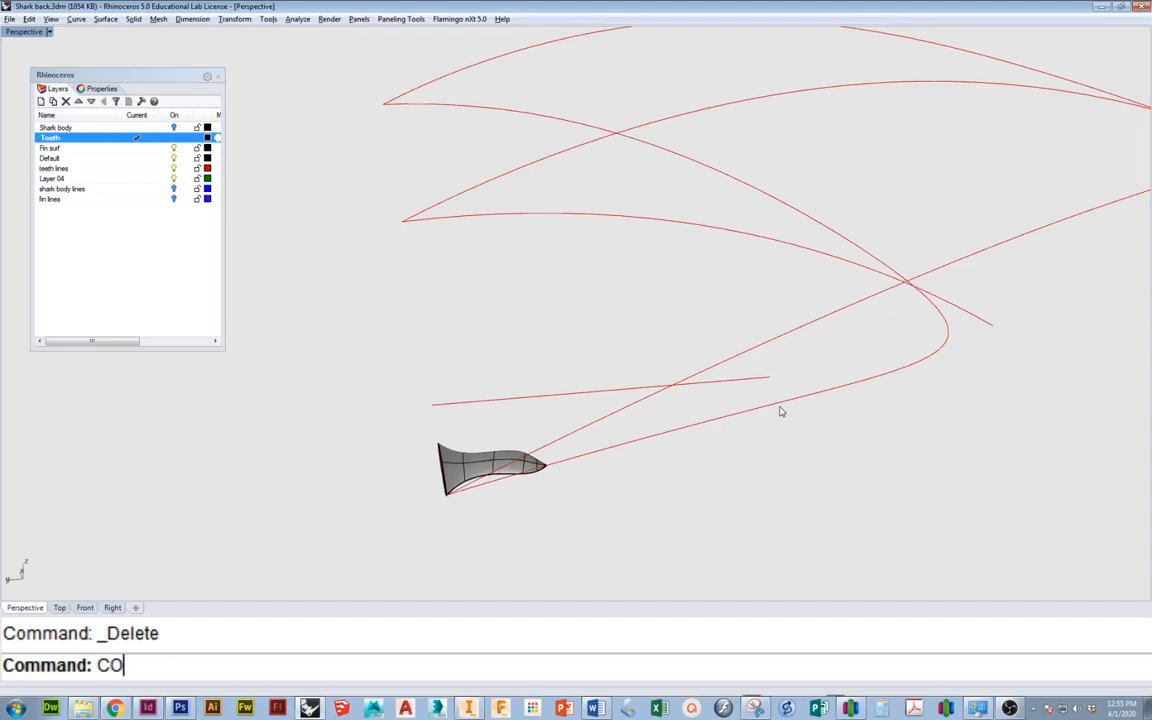
text(PY)
key(Return)
key(Return)
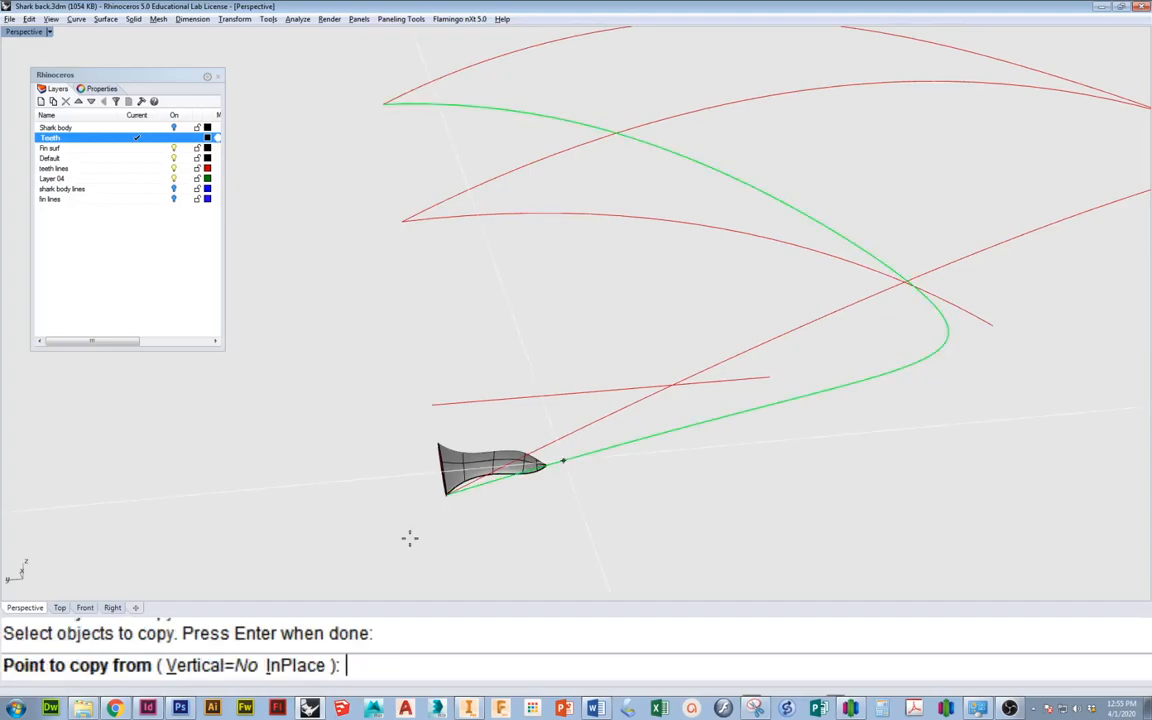
click(297, 666)
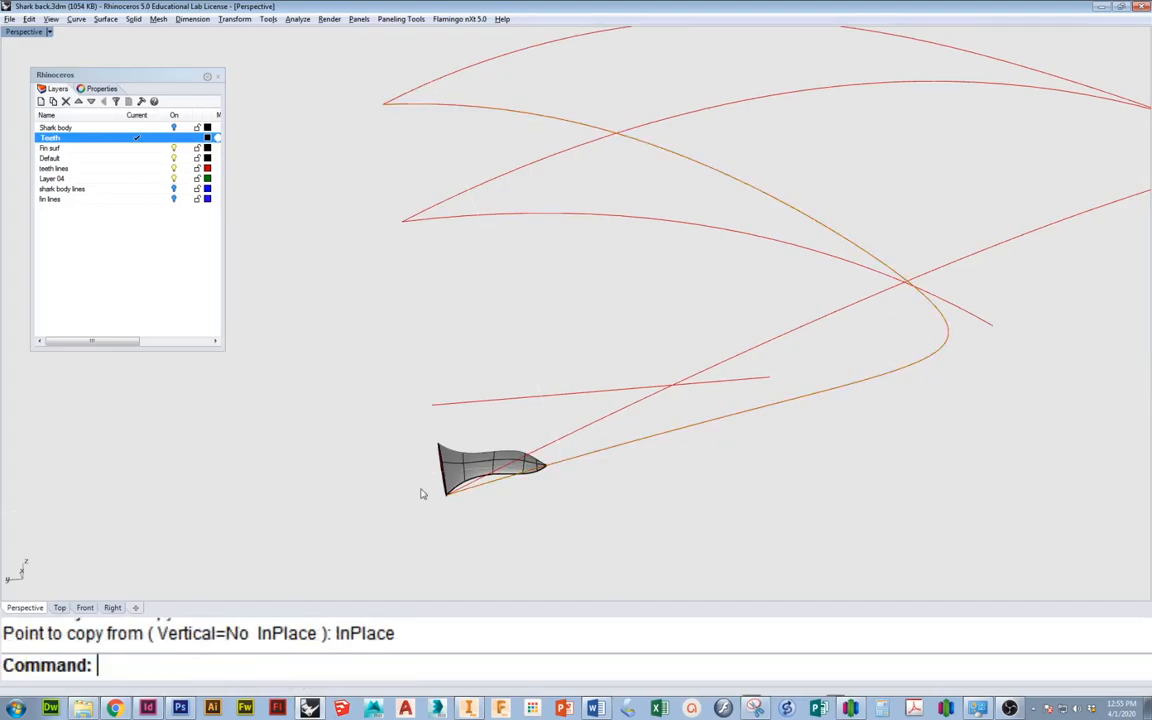
Hide one of the two overlapping mouth edge curves together with the other mouth opening curves
click(805, 398)
click(808, 410)
text(hide)
key(Return)
click(806, 402)
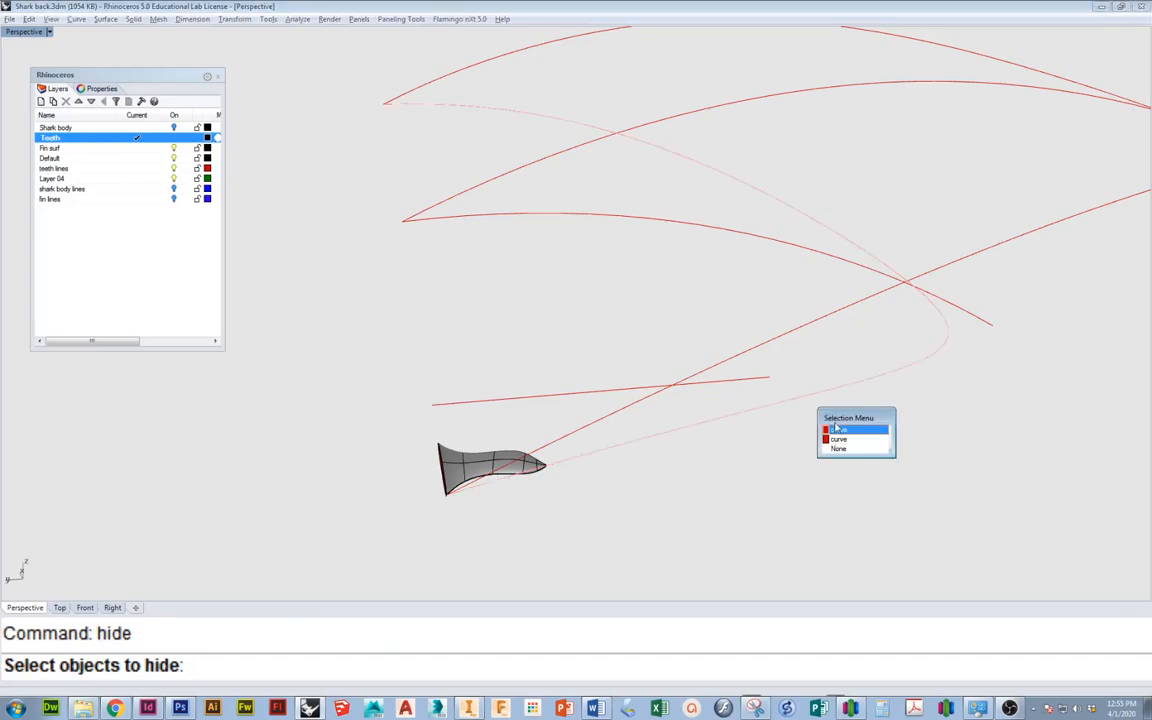
click(838, 429)
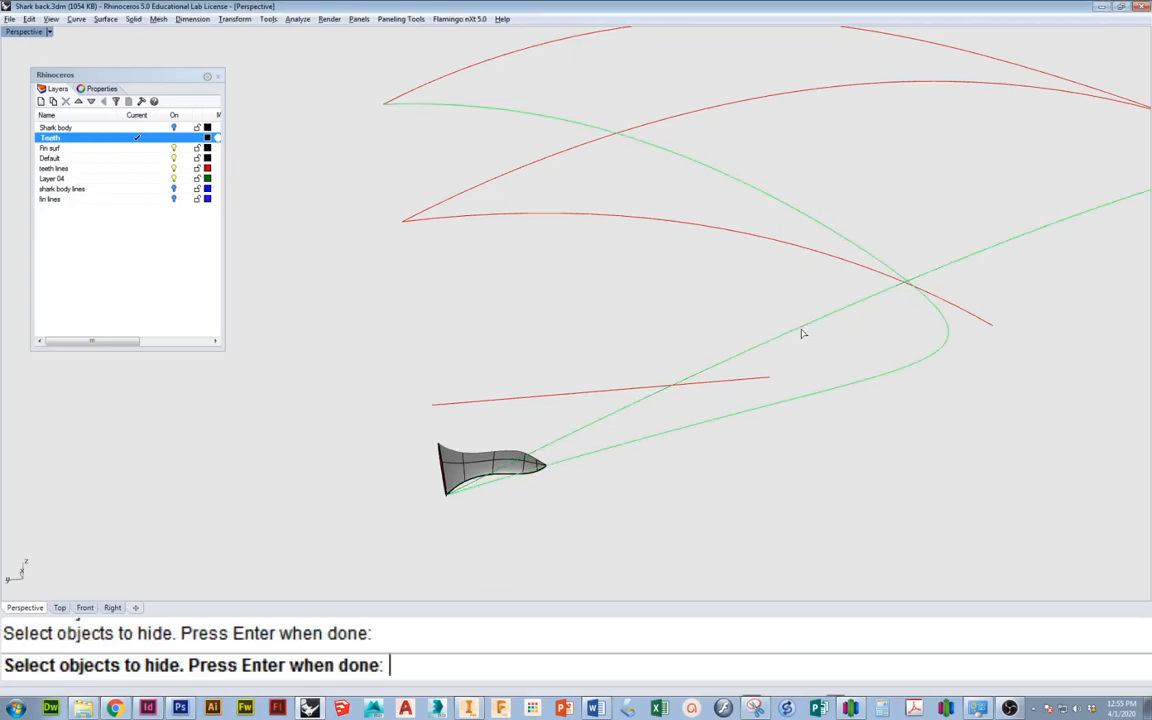
key(Return)
click(784, 250)
key(Return)
right_drag(771, 226, 646, 342)
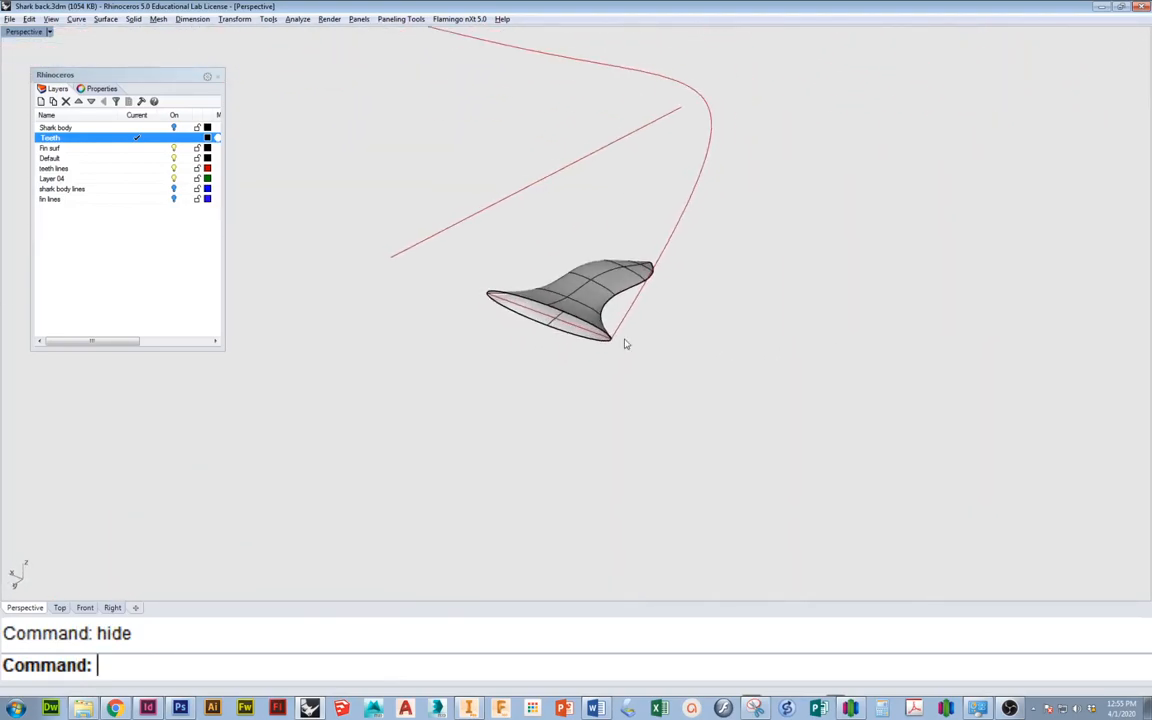
Draw a circle centred on the tooth's base corner at the mouth edge curve, reaching the opposite base corner
right_drag(656, 262, 614, 344)
text(Circle)
key(Return)
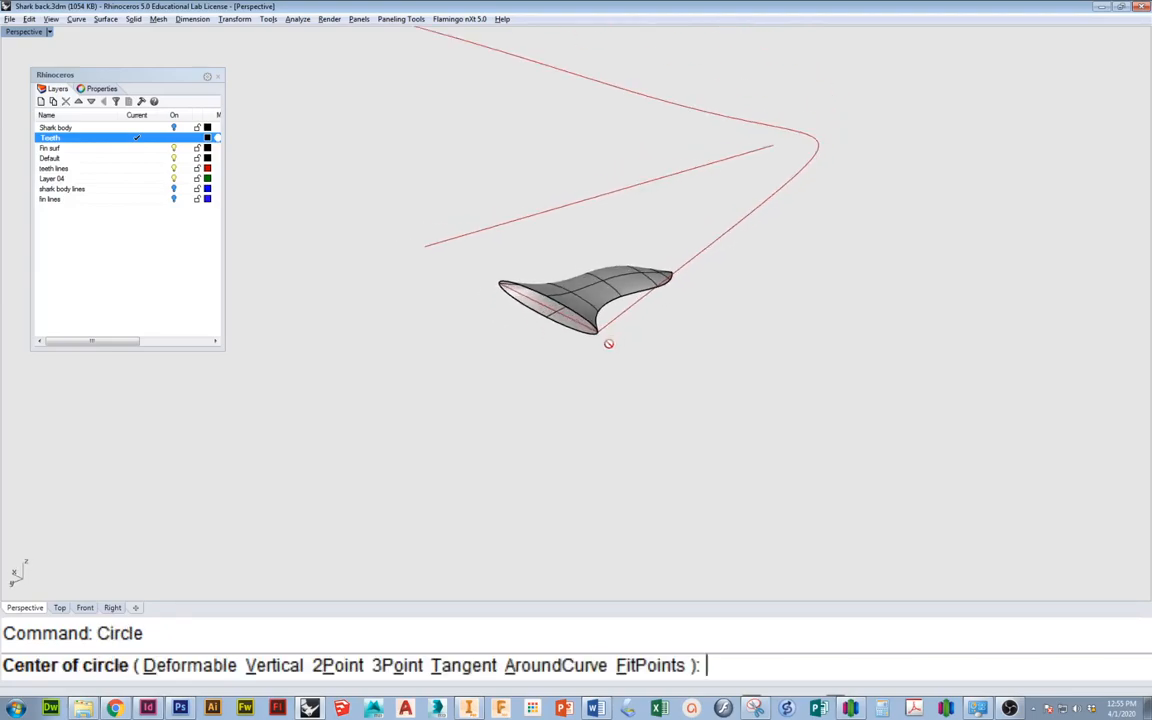
click(600, 337)
click(497, 285)
right_drag(497, 285, 514, 329)
scroll(585, 355, up, 6)
right_drag(588, 369, 680, 356)
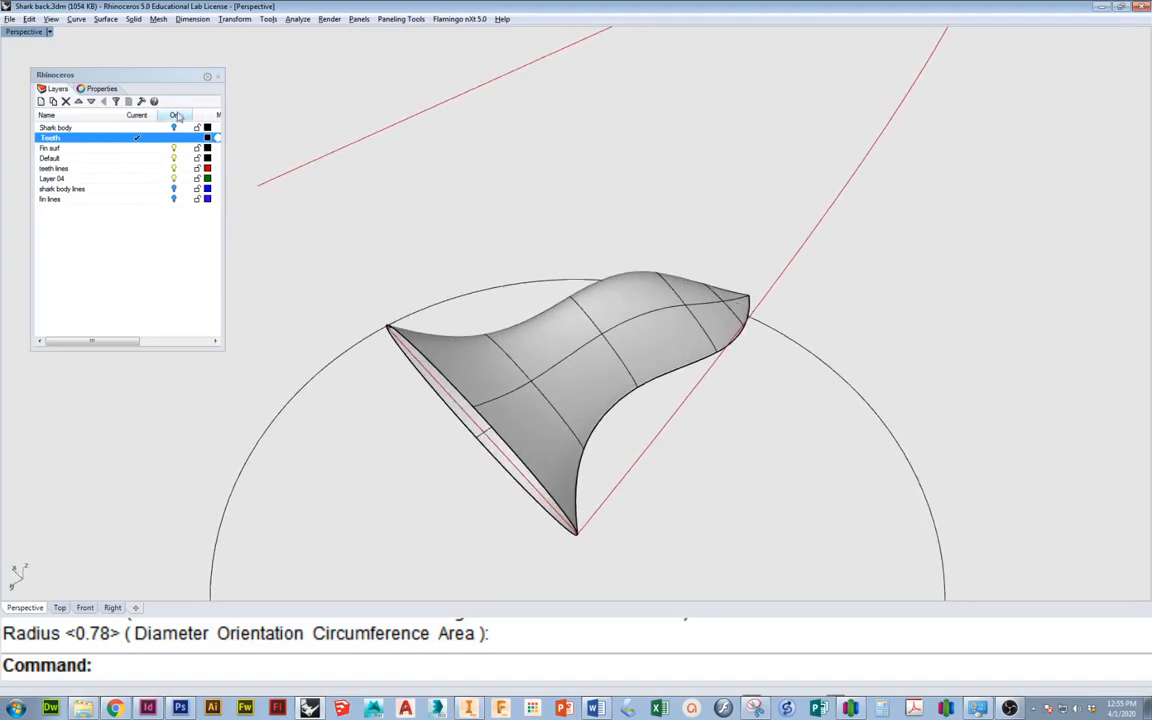
Trim the mouth edge curve outside the circle in the Top view, keeping only the short piece beside the tooth
double_click(20, 32)
scroll(380, 211, up, 5)
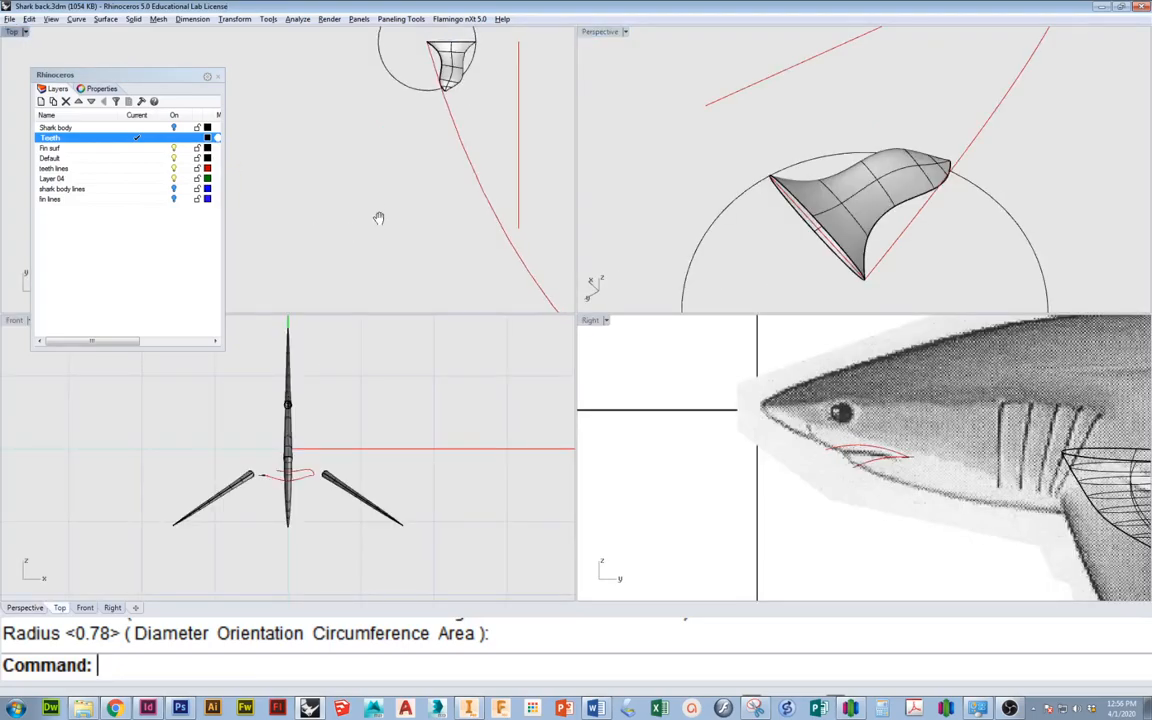
text(trim)
key(Return)
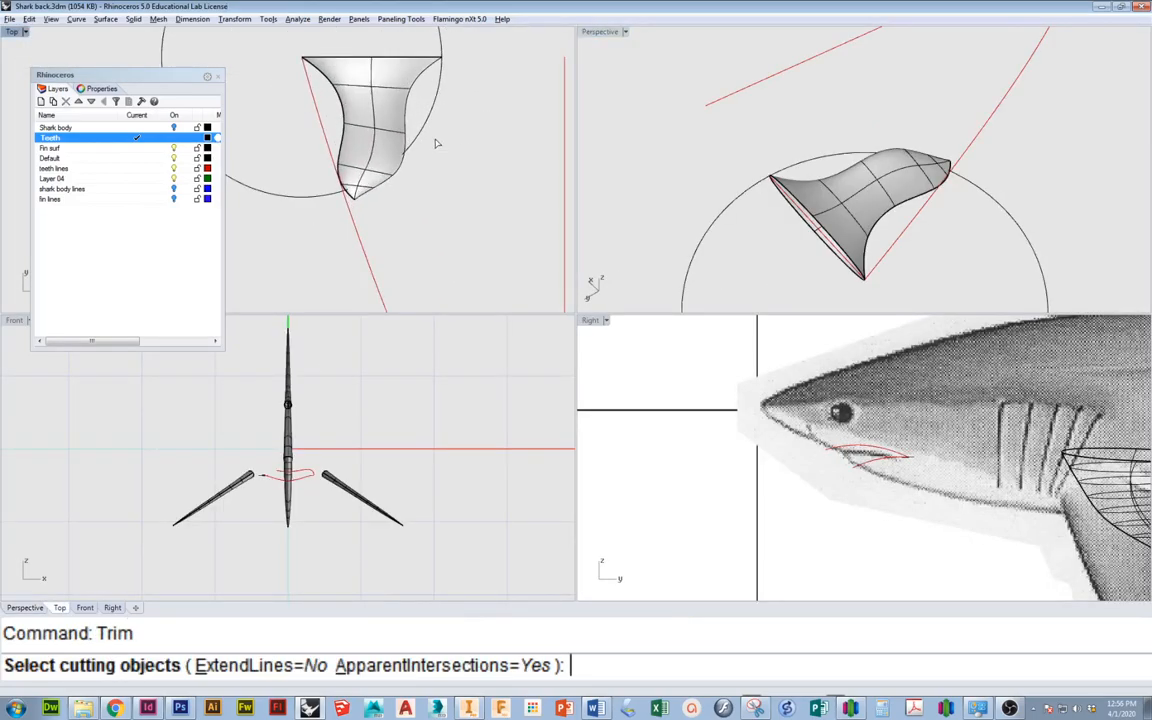
click(424, 130)
key(Return)
click(357, 248)
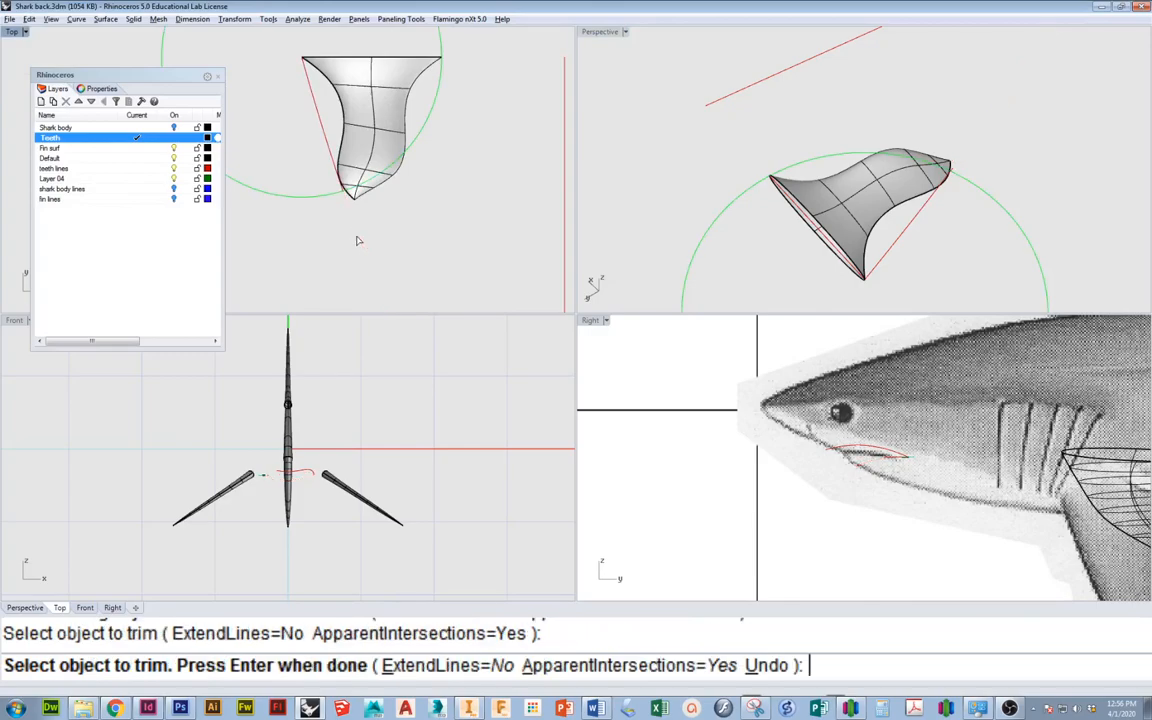
key(Return)
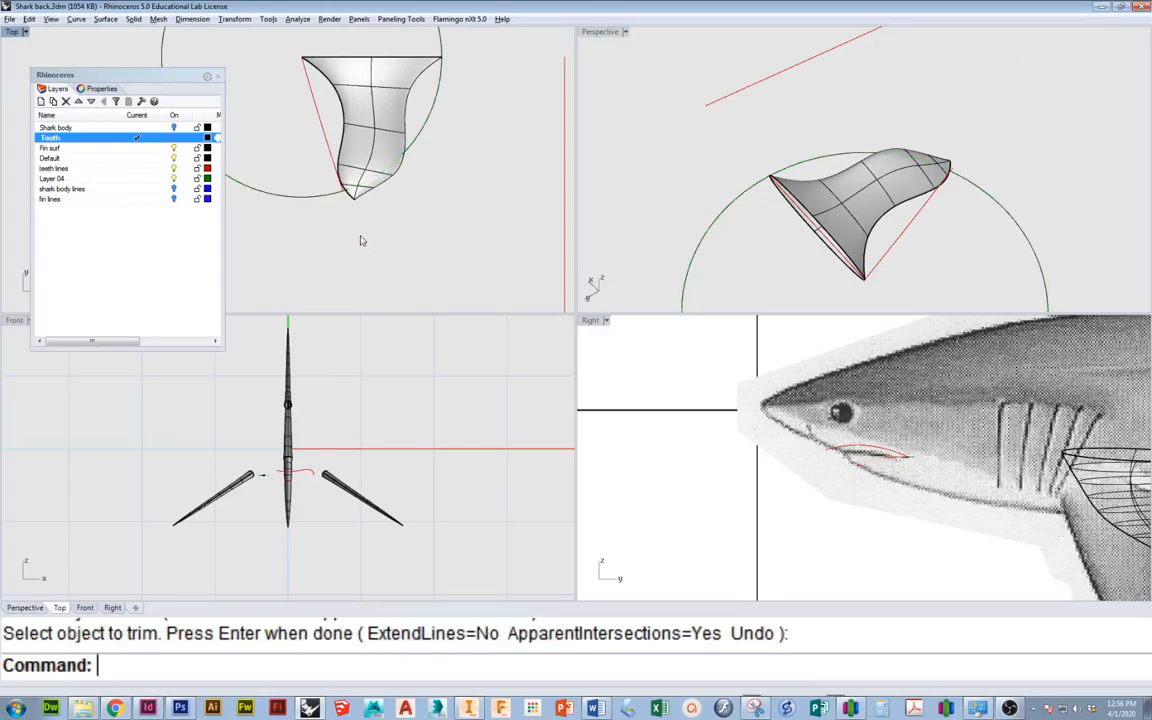
Examine the trimmed mouth edge segment and the tooth inside the circle in the Perspective view
double_click(600, 31)
scroll(590, 120, down, 6)
right_drag(590, 185, 612, 175)
scroll(609, 214, up, 5)
right_drag(609, 236, 482, 218)
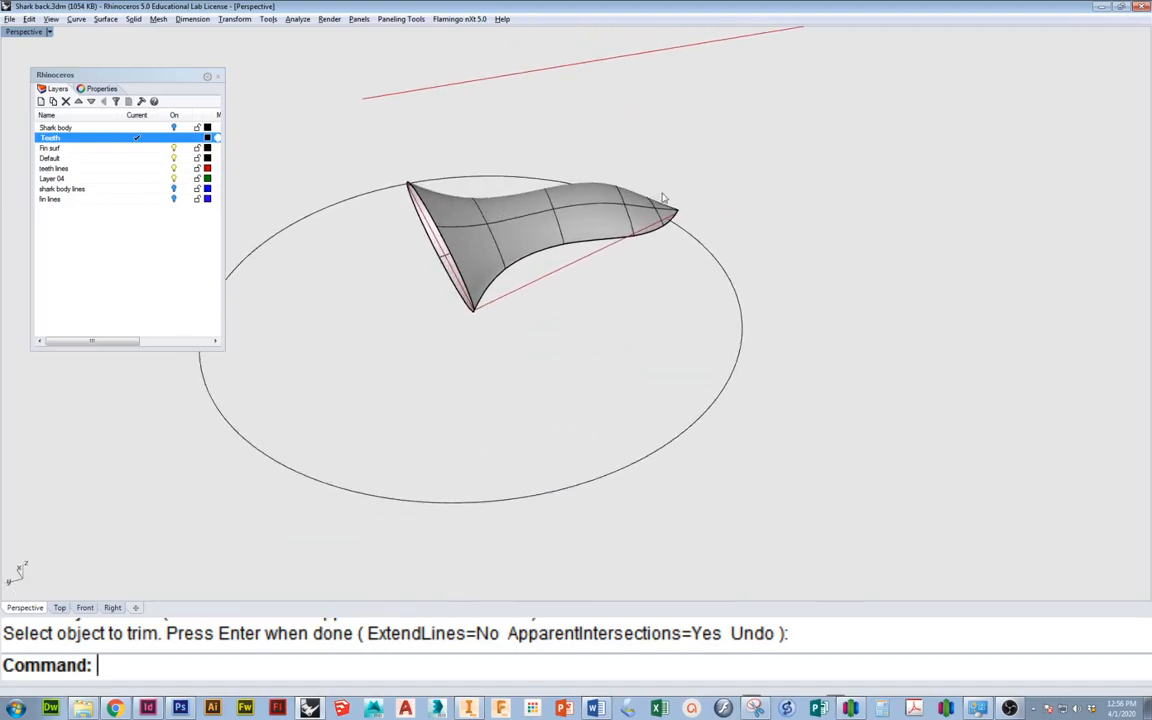
right_drag(600, 244, 540, 240)
scroll(615, 200, up, 5)
right_drag(615, 200, 700, 261)
scroll(553, 130, up, 4)
Orient the tooth by two points without copying or scaling, matching its base corners to the ends of the trimmed mouth edge segment
click(234, 19)
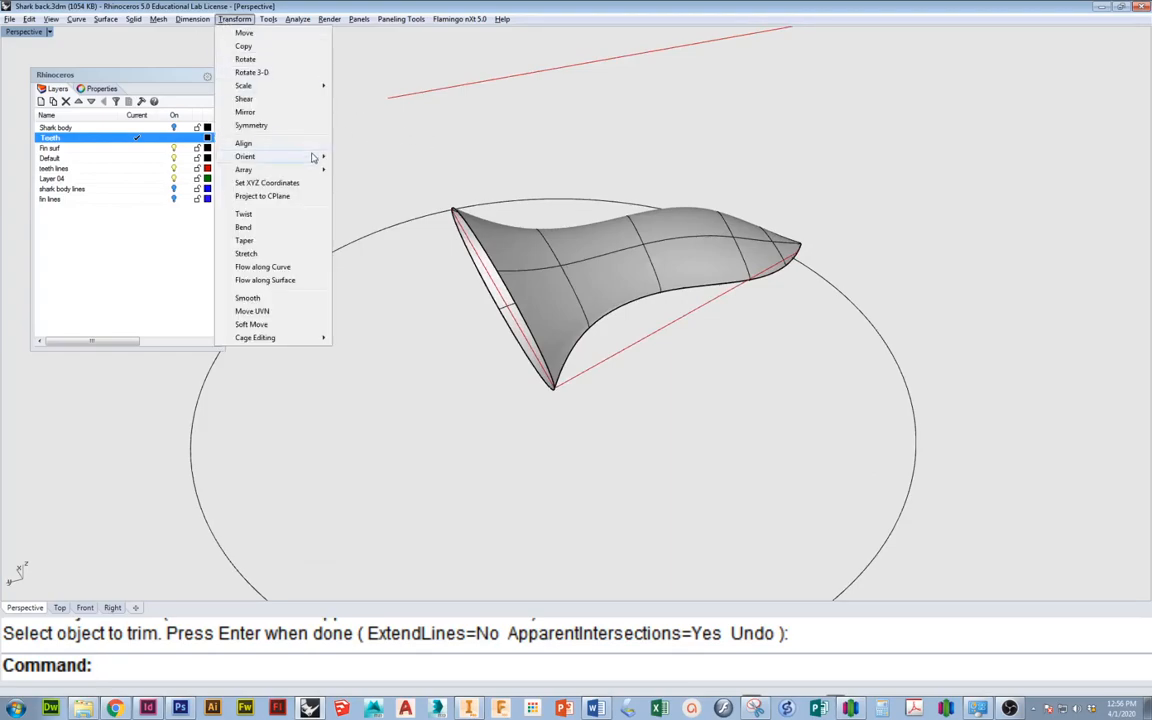
mouse_move(313, 158)
click(364, 157)
click(489, 276)
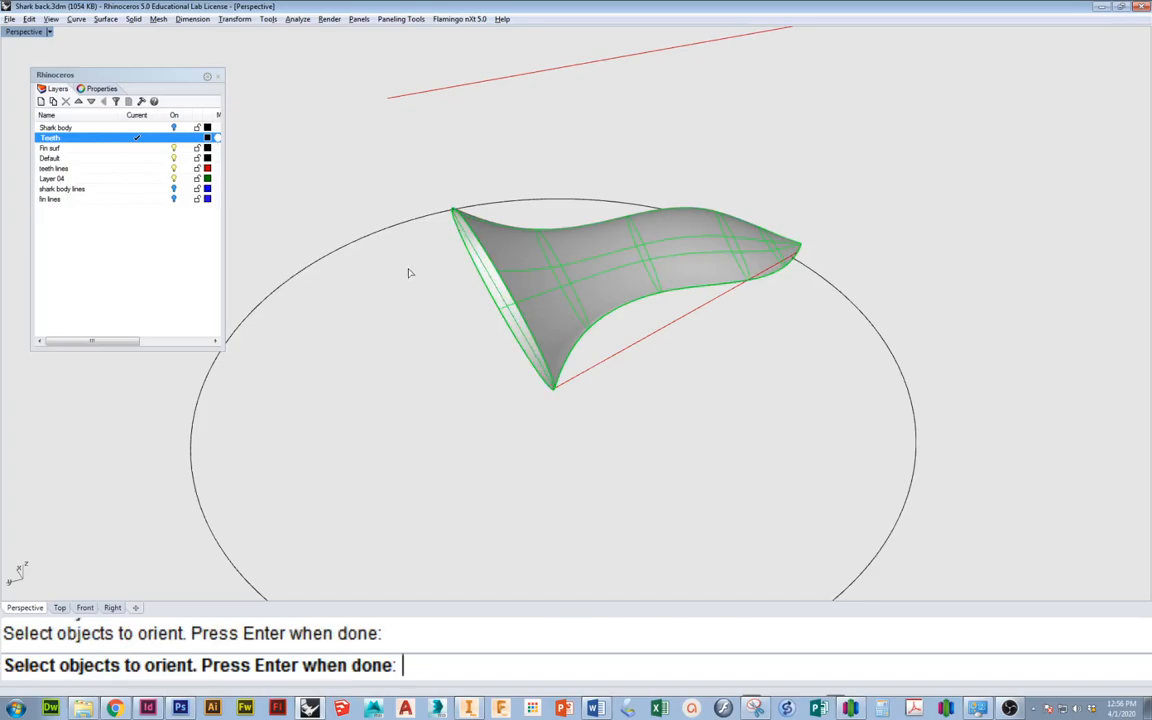
right_drag(407, 297, 438, 291)
key(Return)
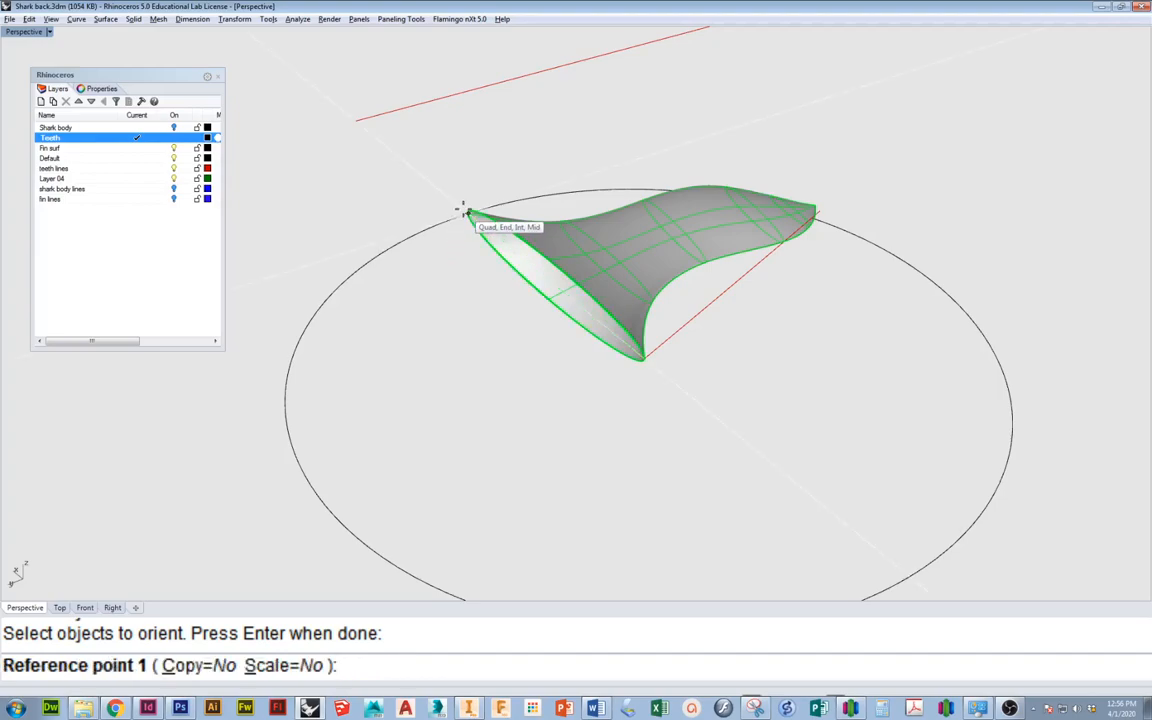
click(645, 360)
click(466, 210)
right_drag(466, 210, 541, 285)
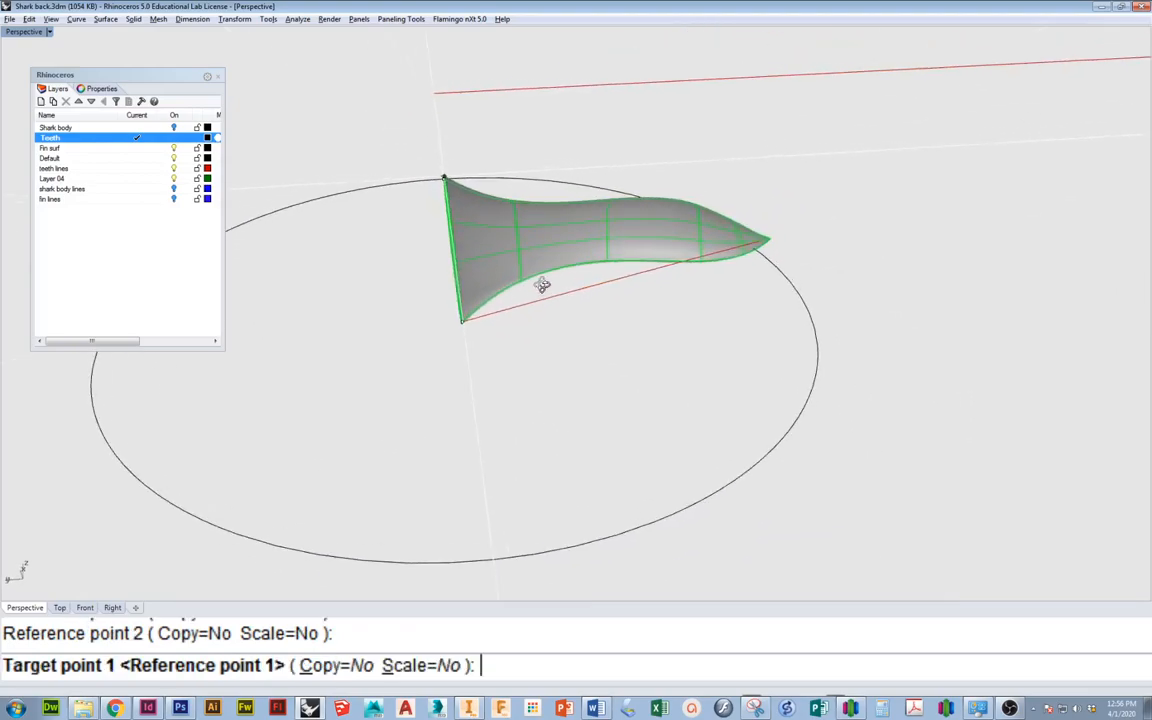
click(460, 324)
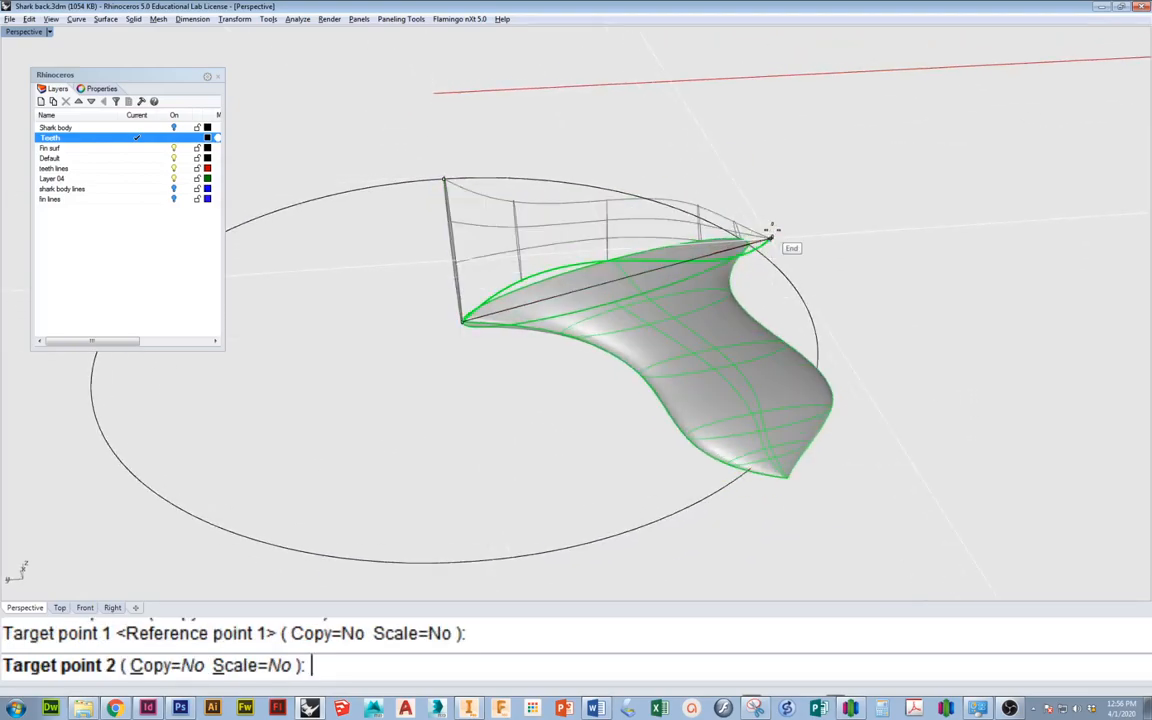
right_drag(764, 239, 650, 270)
scroll(468, 357, up, 5)
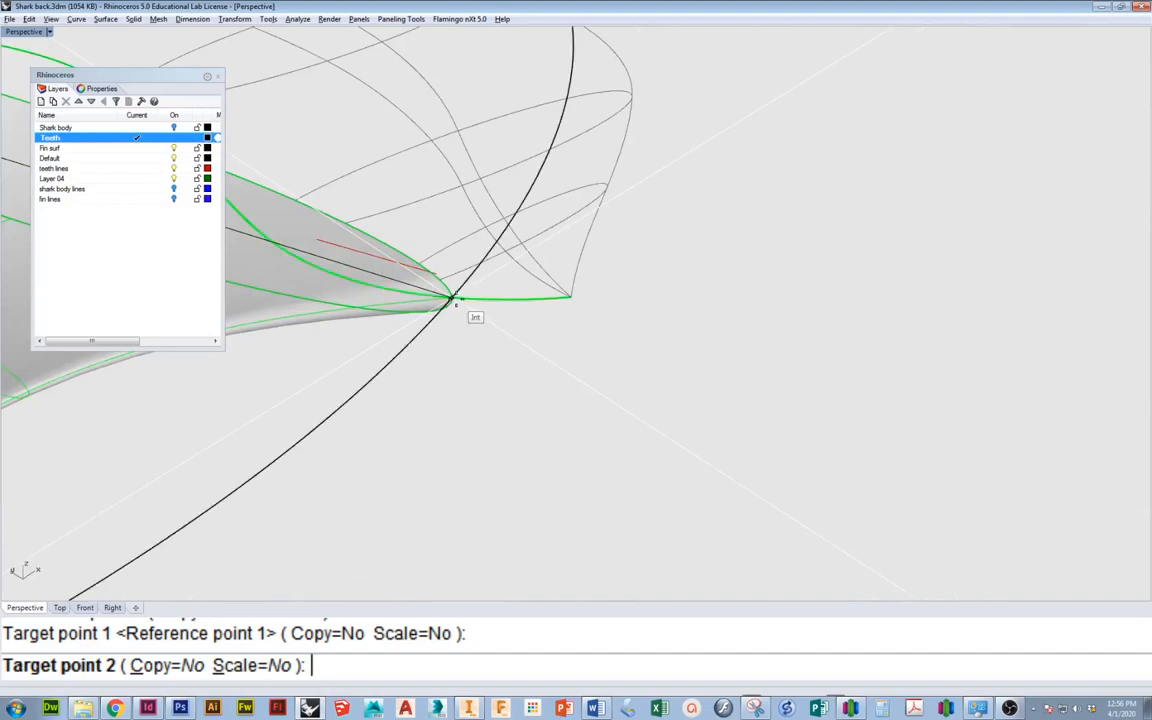
right_drag(458, 270, 434, 352)
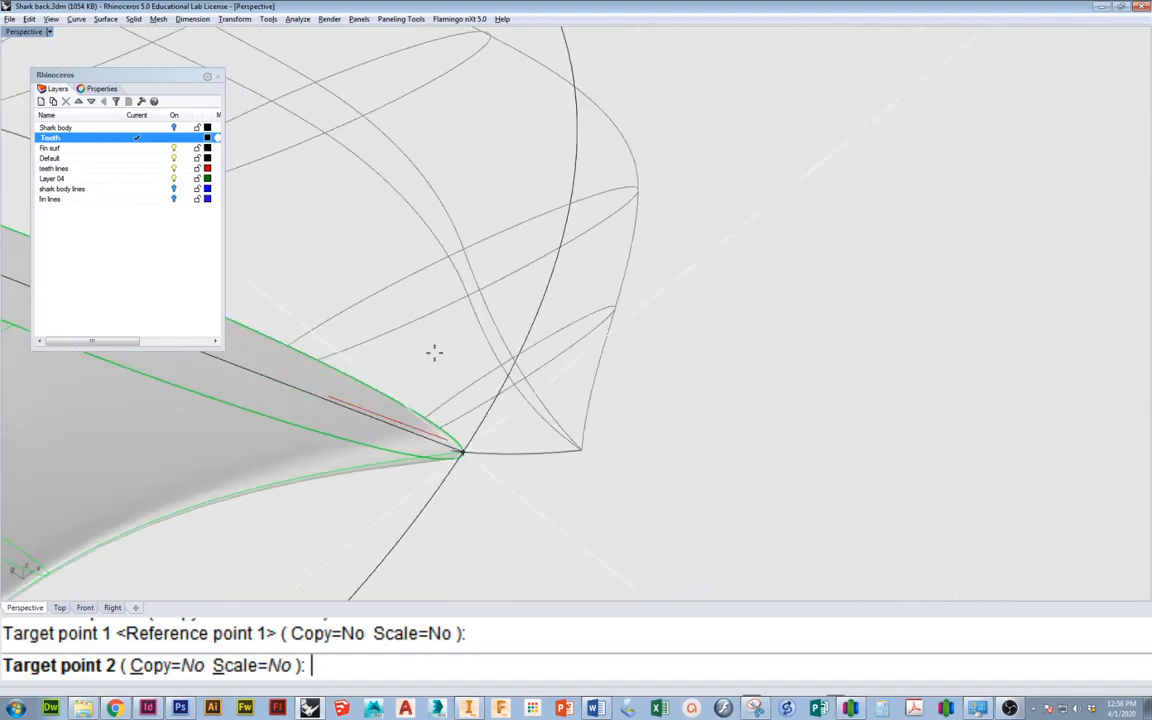
click(449, 442)
scroll(504, 440, down, 5)
right_drag(504, 440, 613, 396)
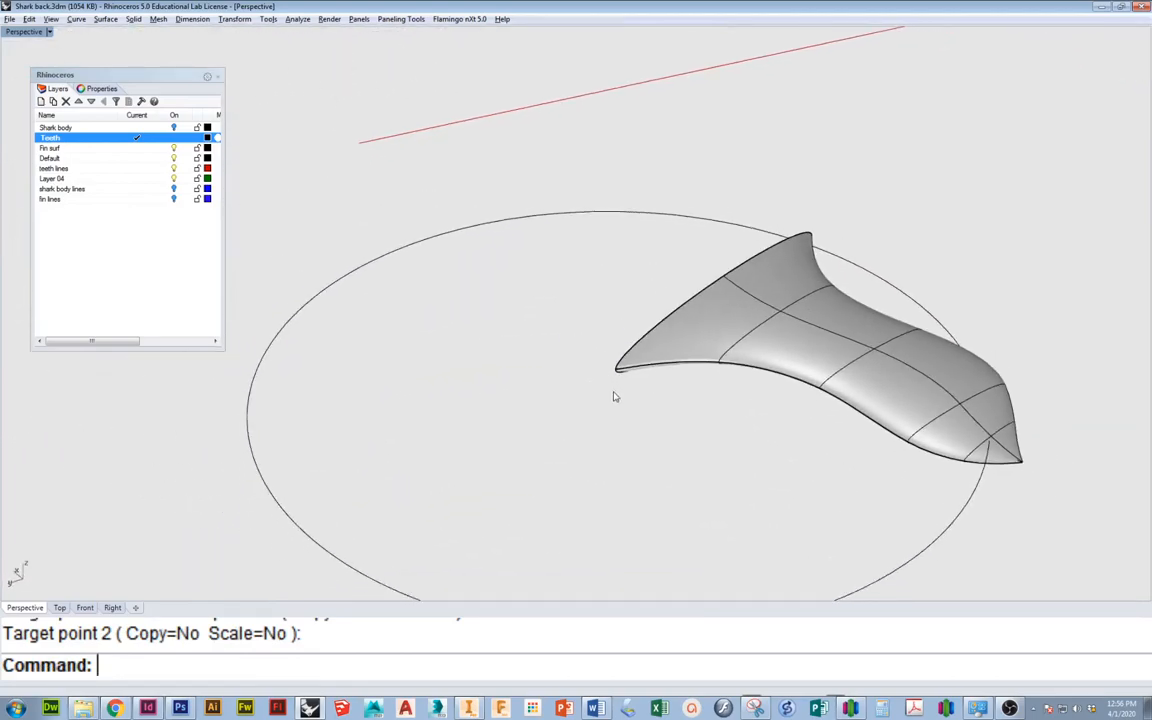
Show the hidden mouth curves again around the reoriented tooth
scroll(613, 396, down, 4)
text(Show)
key(Return)
right_drag(604, 442, 679, 428)
scroll(687, 377, up, 9)
right_drag(687, 377, 610, 370)
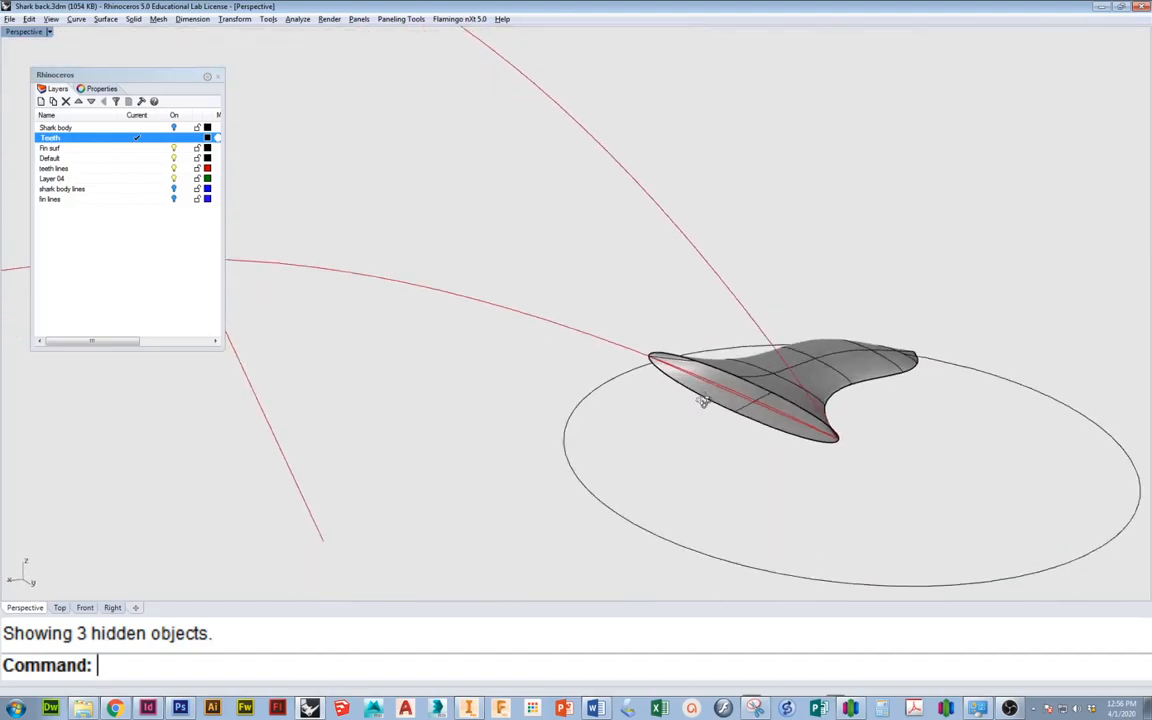
Hide the full mouth edge curve that runs along the tooth's base
scroll(502, 301, up, 3)
click(504, 297)
text(hide)
key(Return)
Delete the upper of the two nearly overlapping short lines across the tooth's open base
right_drag(543, 316, 676, 391)
scroll(676, 391, up, 2)
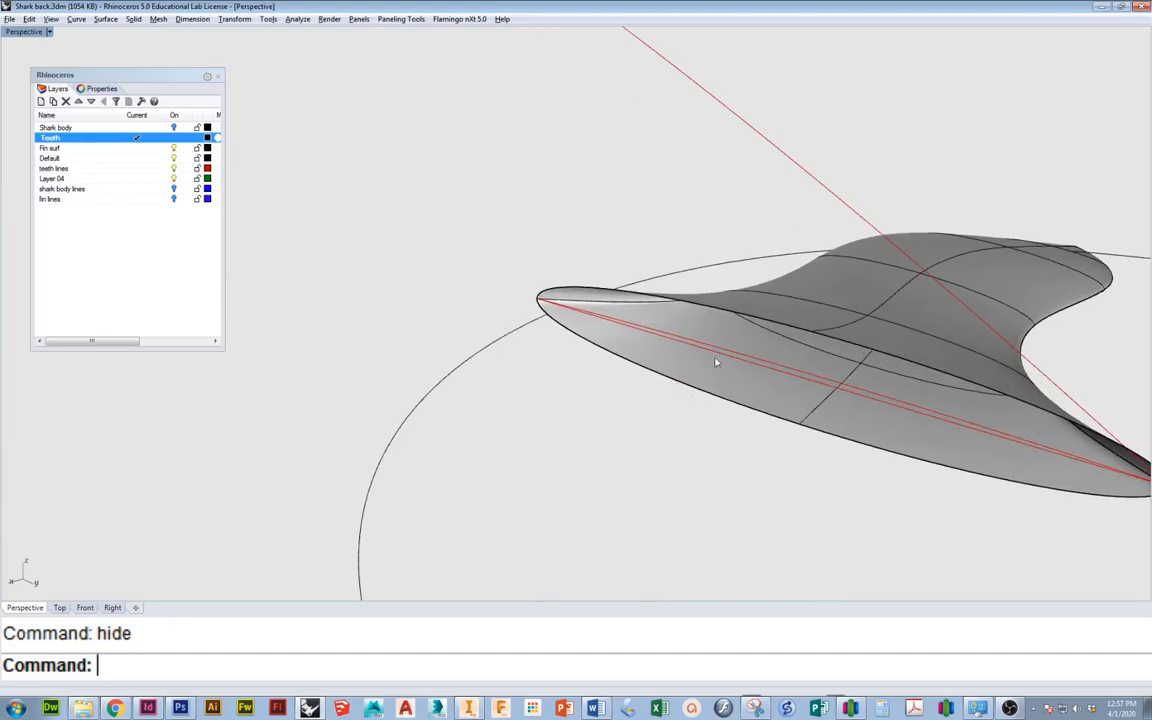
click(745, 363)
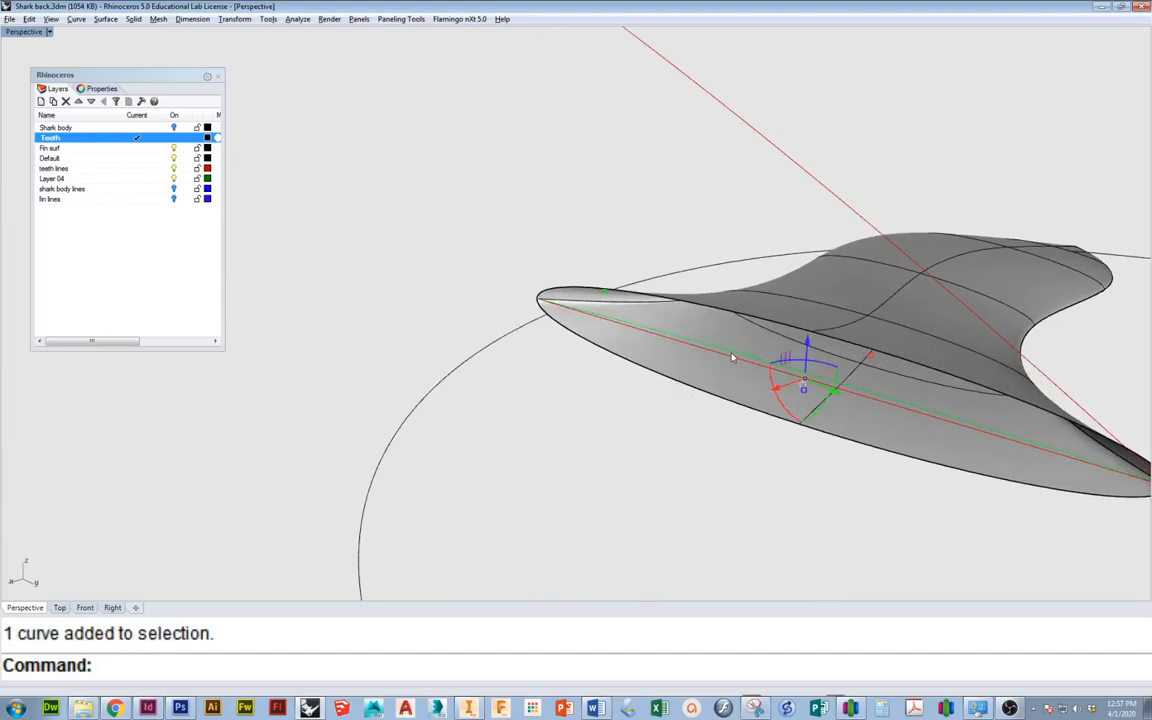
key(Delete)
scroll(730, 367, down, 2)
right_drag(729, 366, 726, 371)
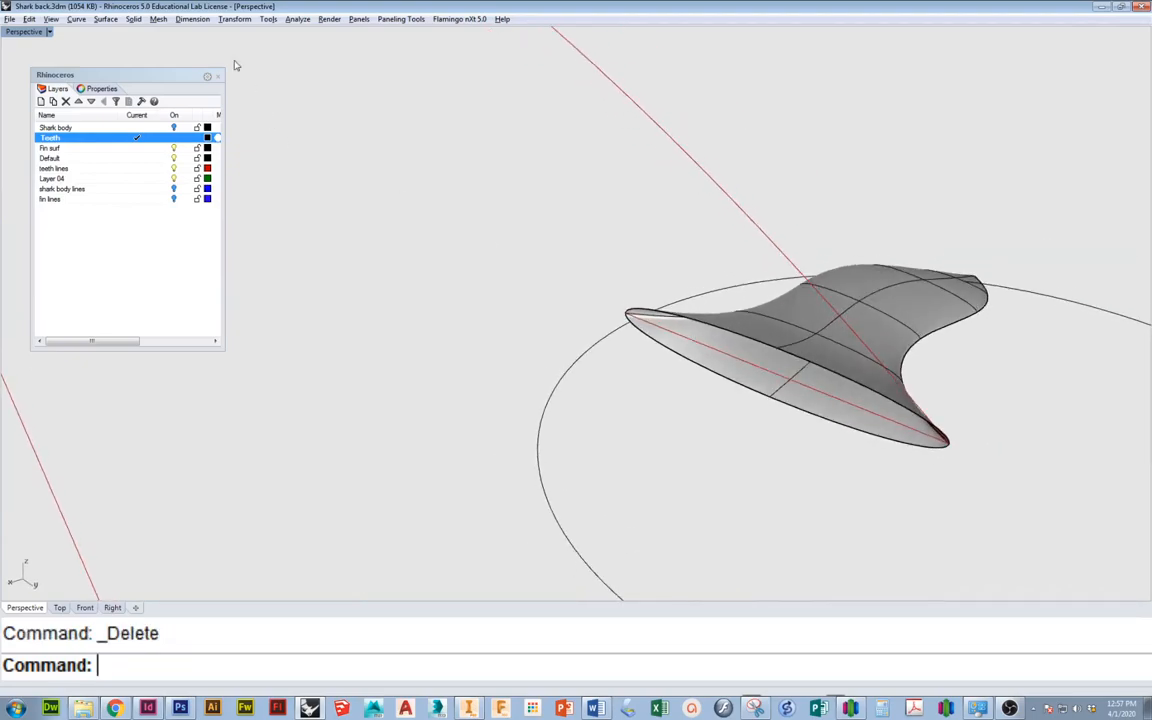
Rotate the tooth in 3D about the axis through its two base corners so its tip points upward
click(234, 19)
click(251, 72)
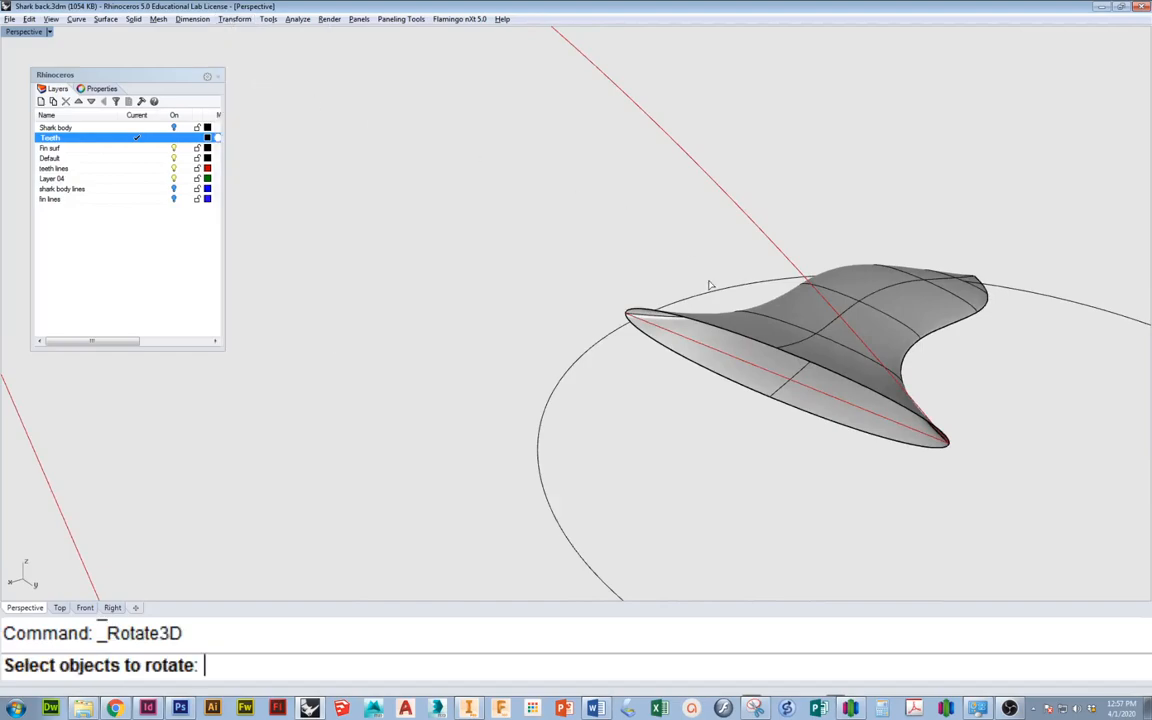
click(773, 305)
key(Return)
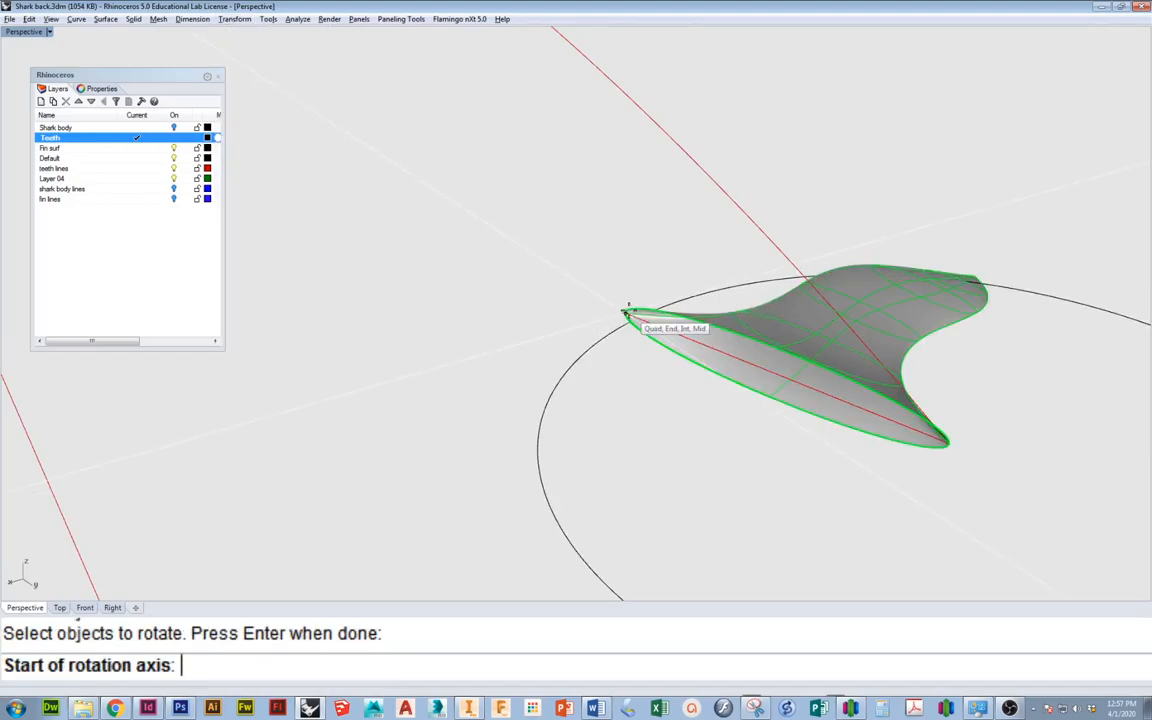
click(628, 313)
click(948, 440)
right_drag(948, 440, 866, 422)
click(1037, 420)
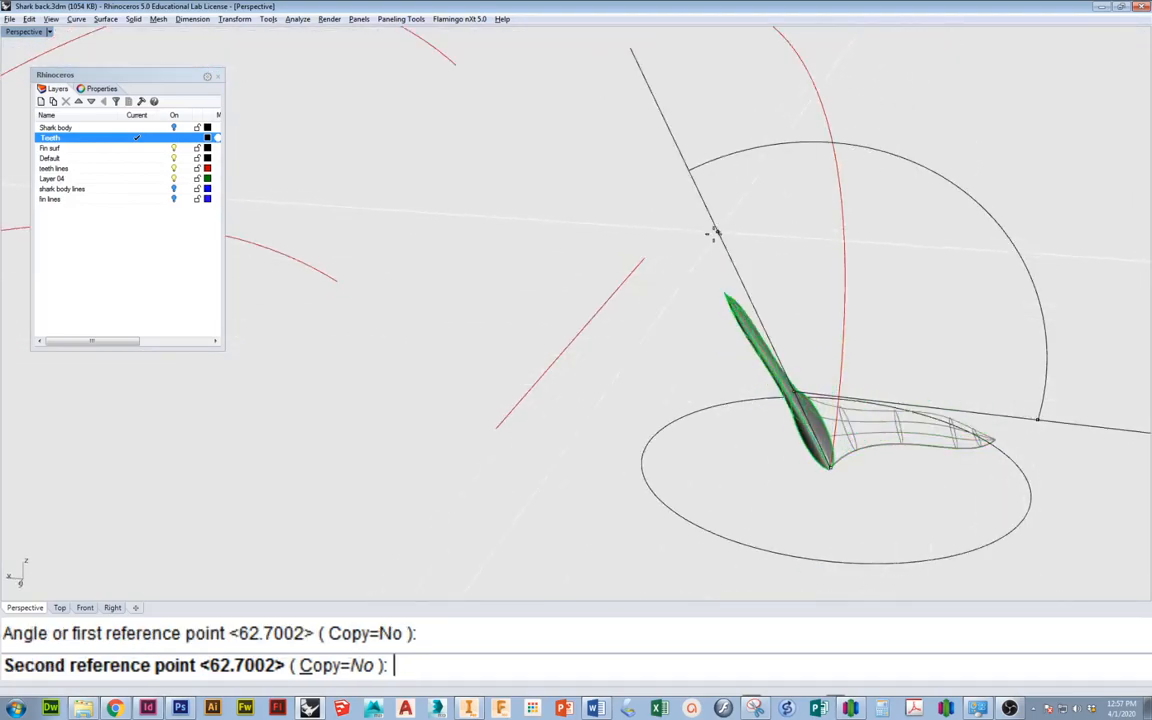
click(668, 244)
Show the hidden mouth edge curve again beside the upright tooth
right_drag(668, 244, 880, 379)
text(show)
key(Return)
right_drag(870, 376, 841, 348)
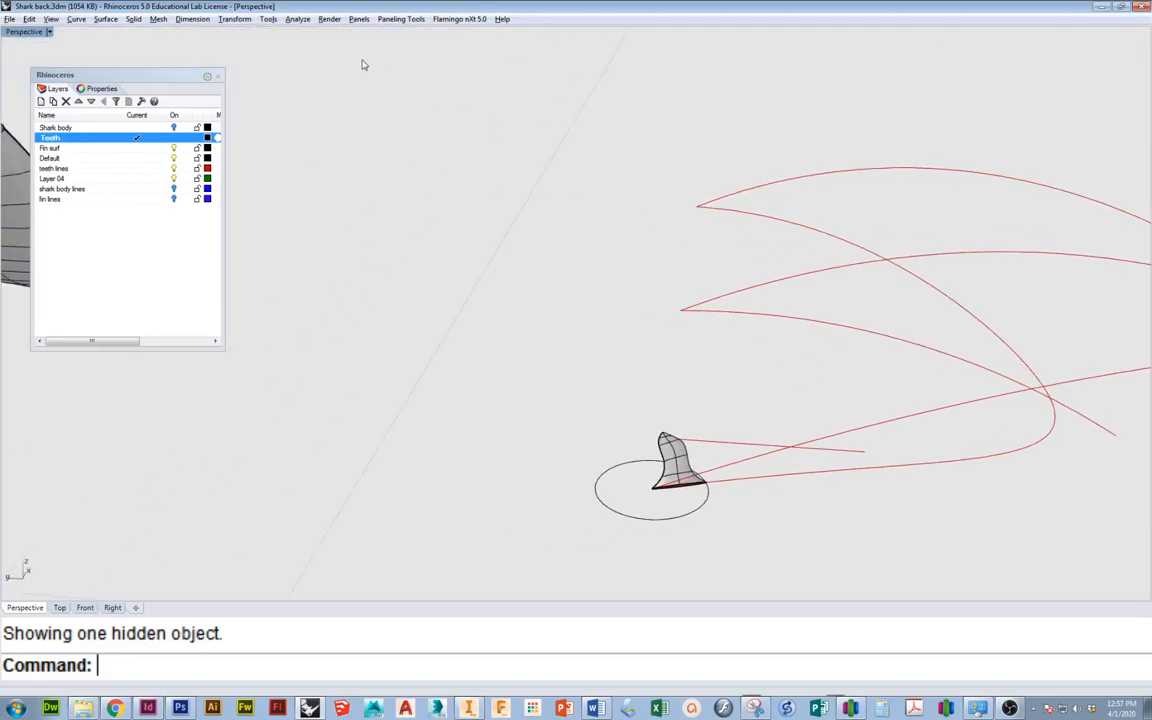
Set up an array of the tooth along the mouth edge curve that starts at its base
click(234, 19)
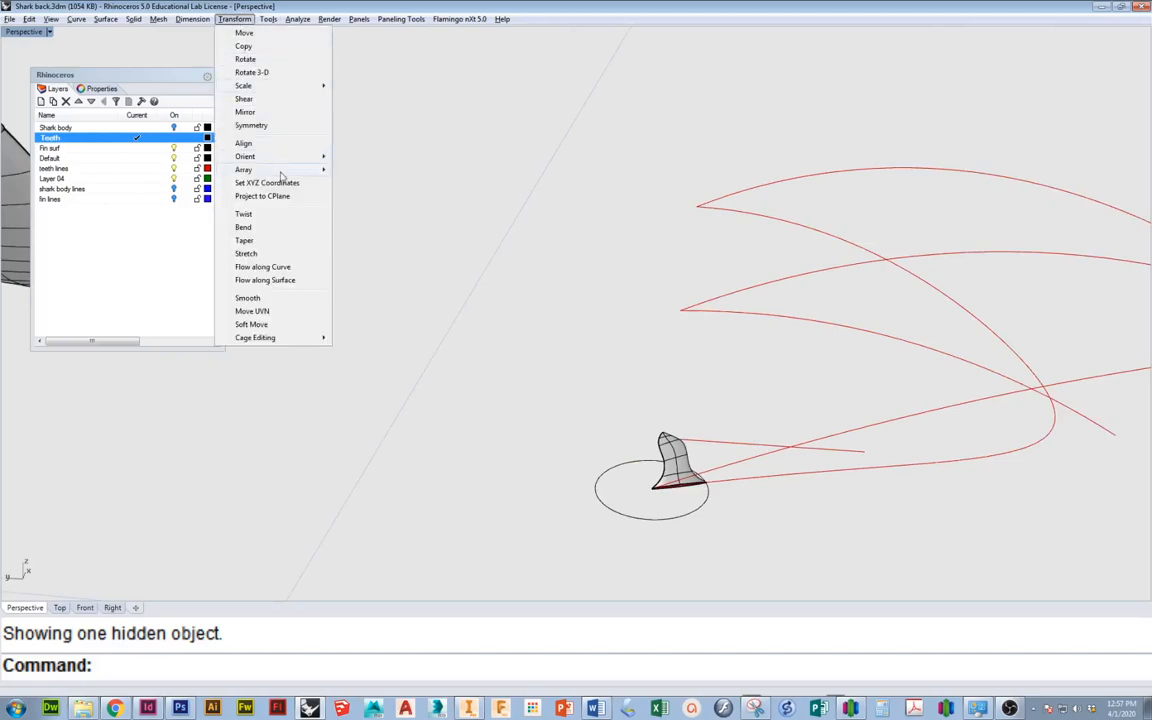
mouse_move(272, 173)
click(369, 209)
right_drag(879, 326, 757, 370)
click(718, 380)
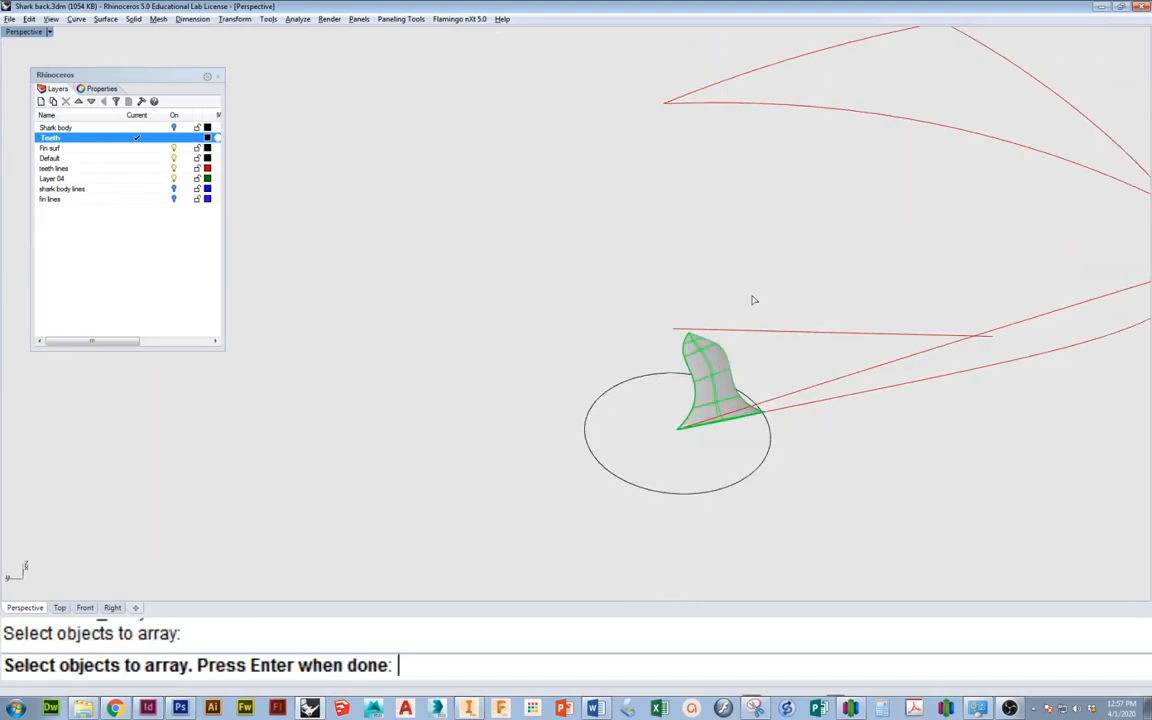
key(Return)
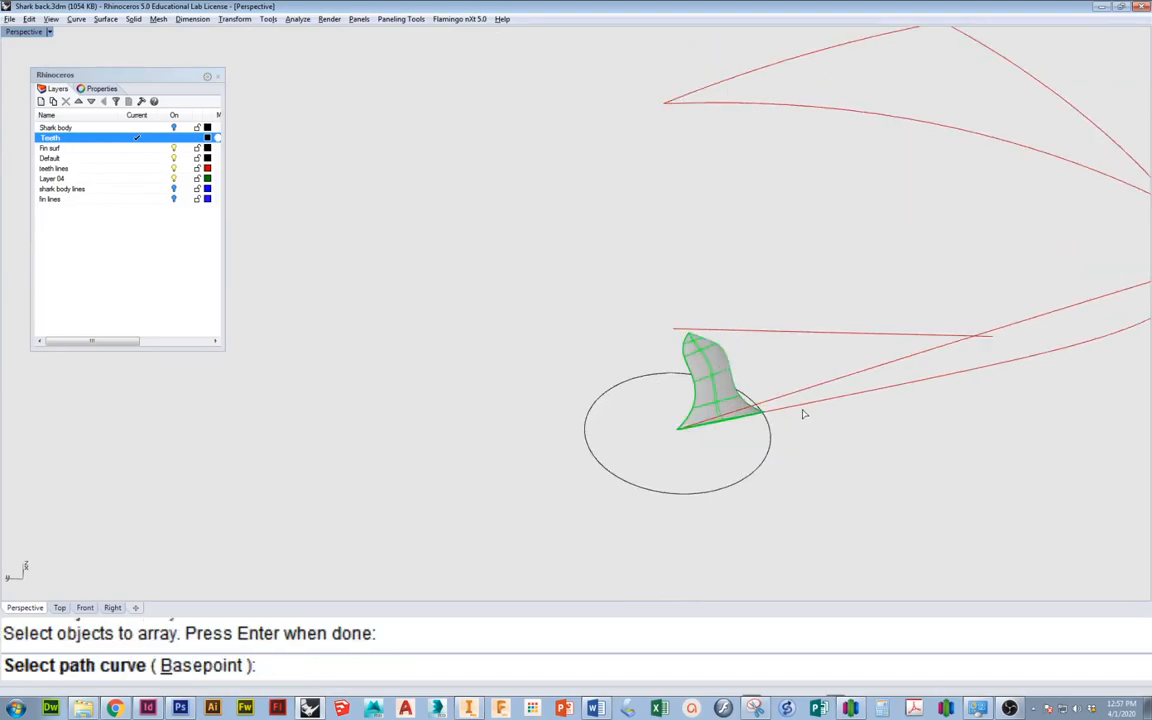
click(803, 413)
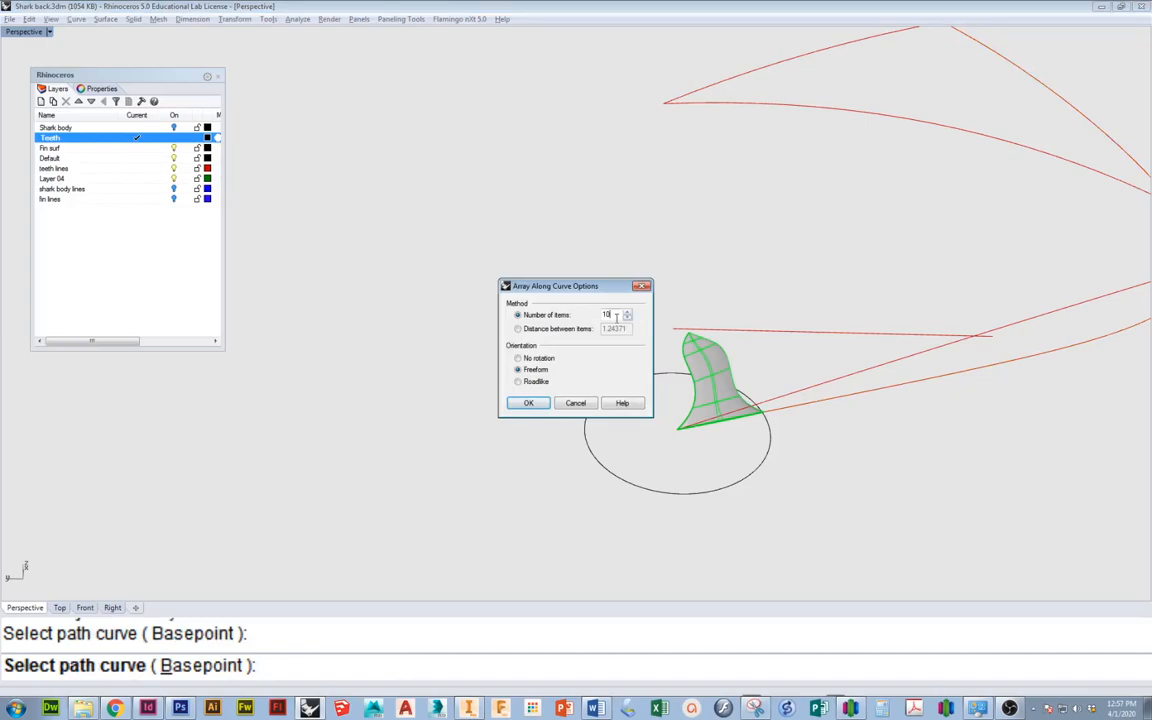